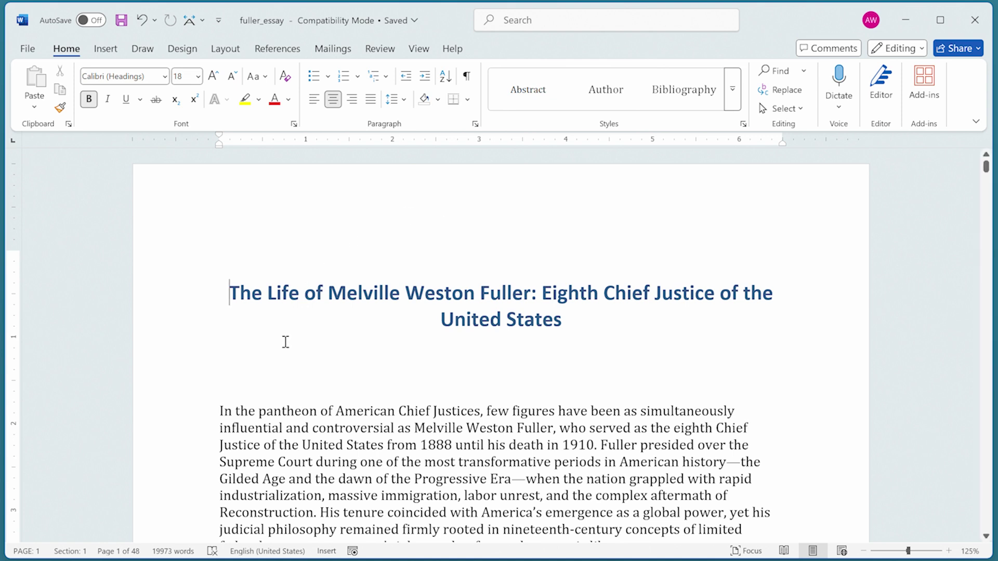
Insert the Automatic Table 1 table of contents in the blank space between the essay title and the opening paragraph.
left_click(269, 357)
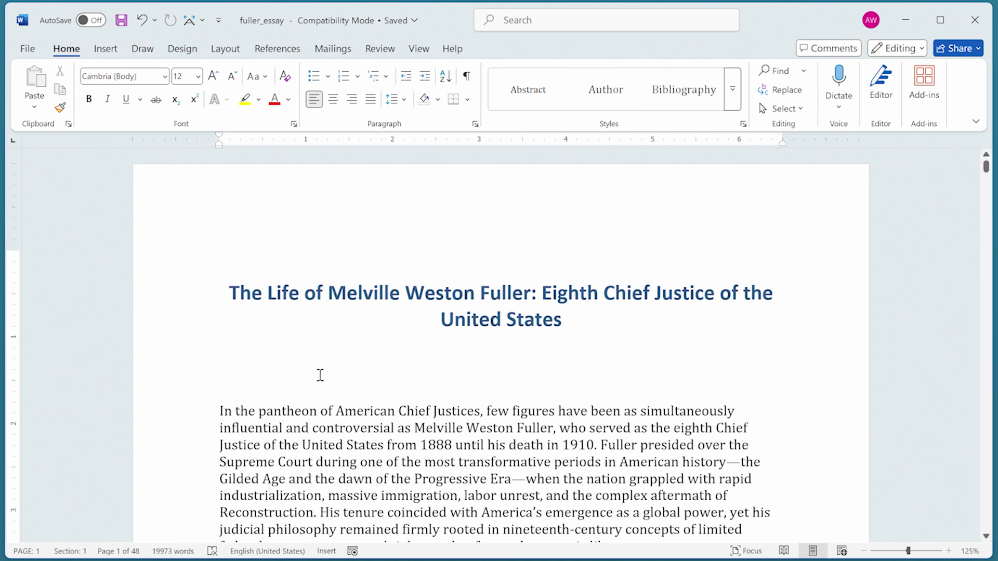
left_click(280, 50)
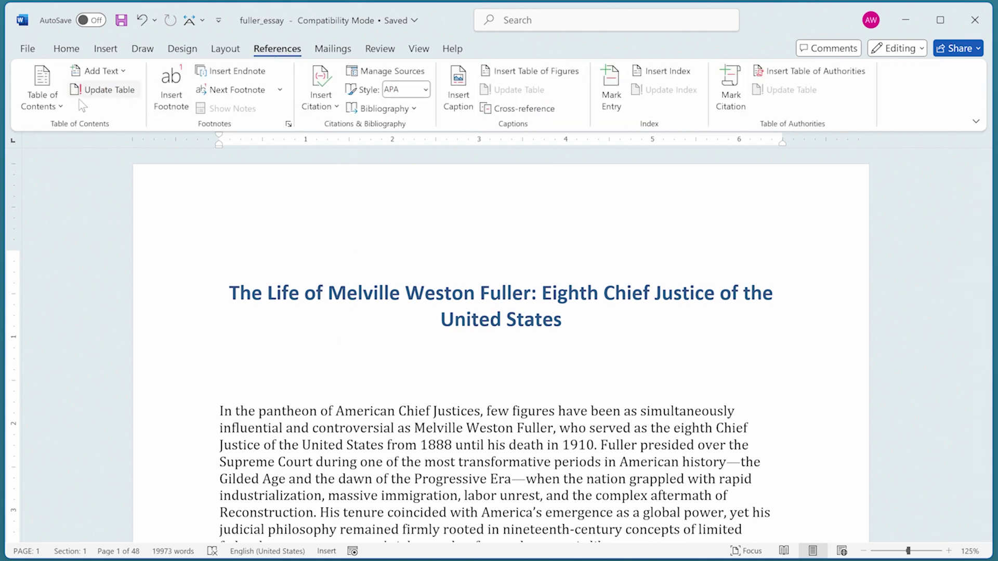
left_click(54, 107)
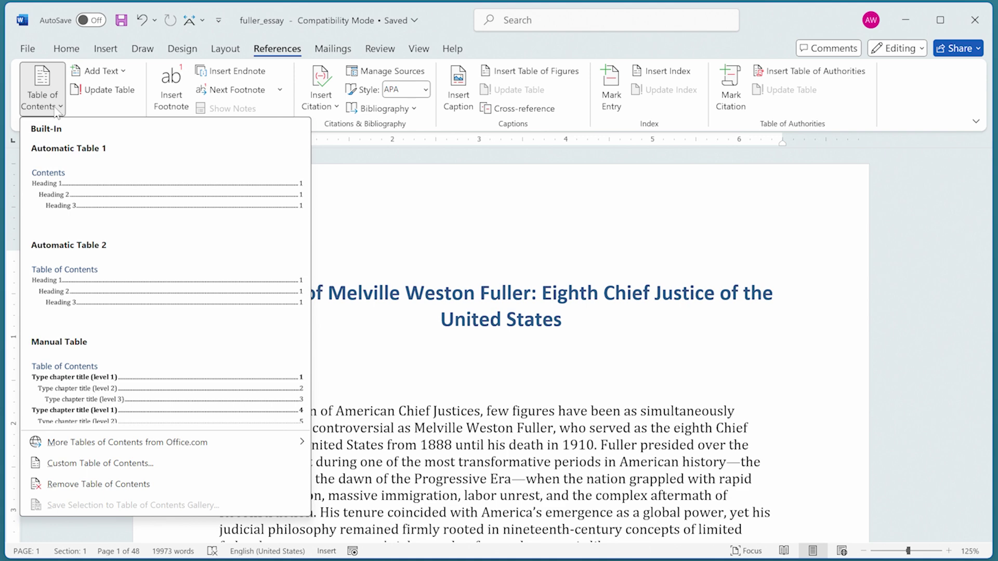
left_click(99, 153)
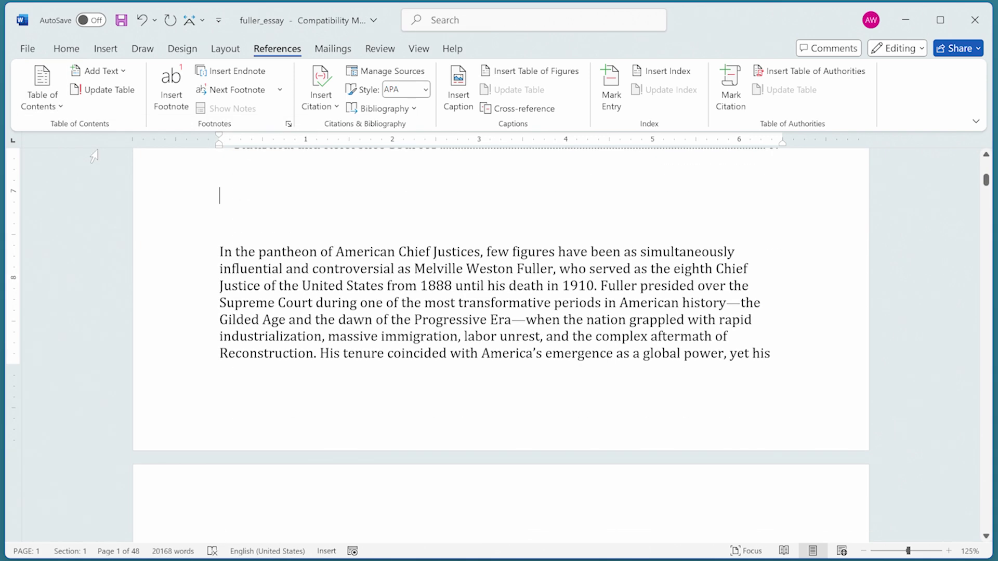
scroll(458, 315, "up", 10)
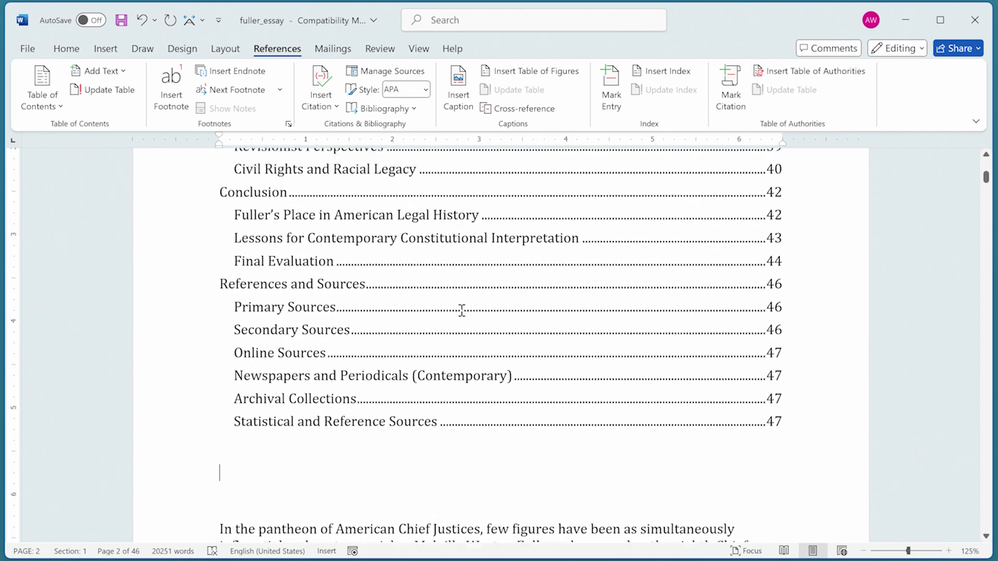
scroll(461, 311, "up", 10)
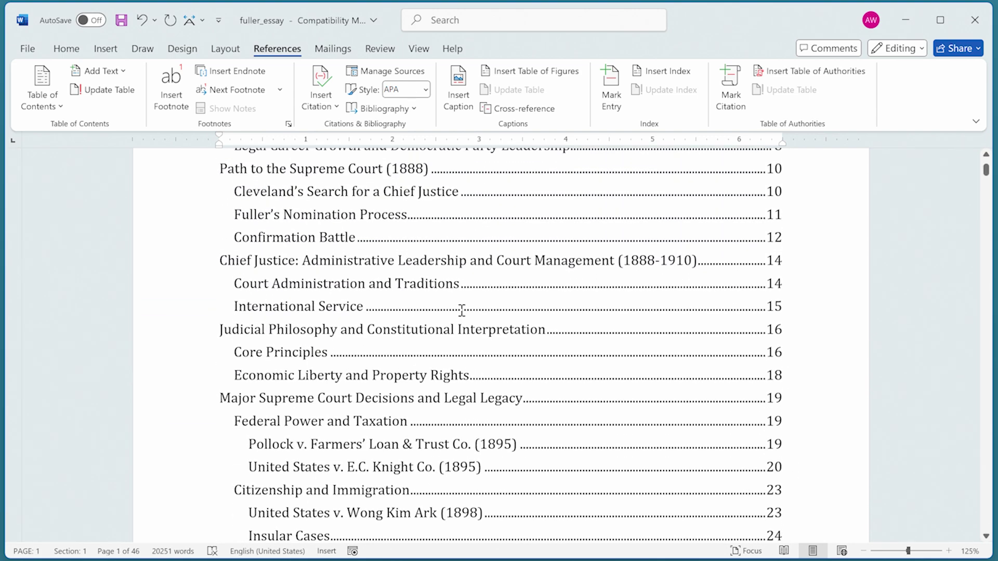
scroll(462, 311, "up", 4)
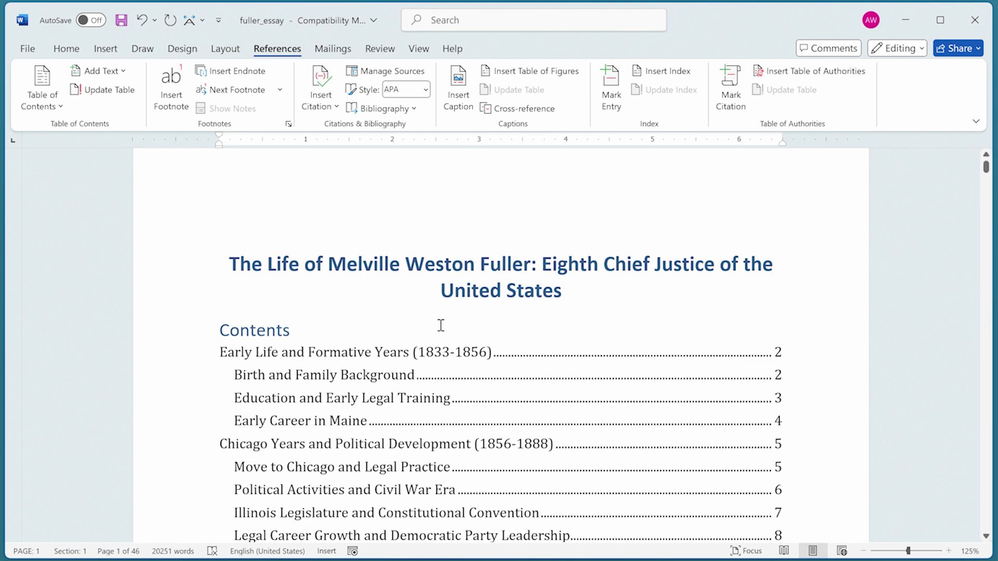
Remove the automatic table of contents from below the essay title.
left_click(357, 358)
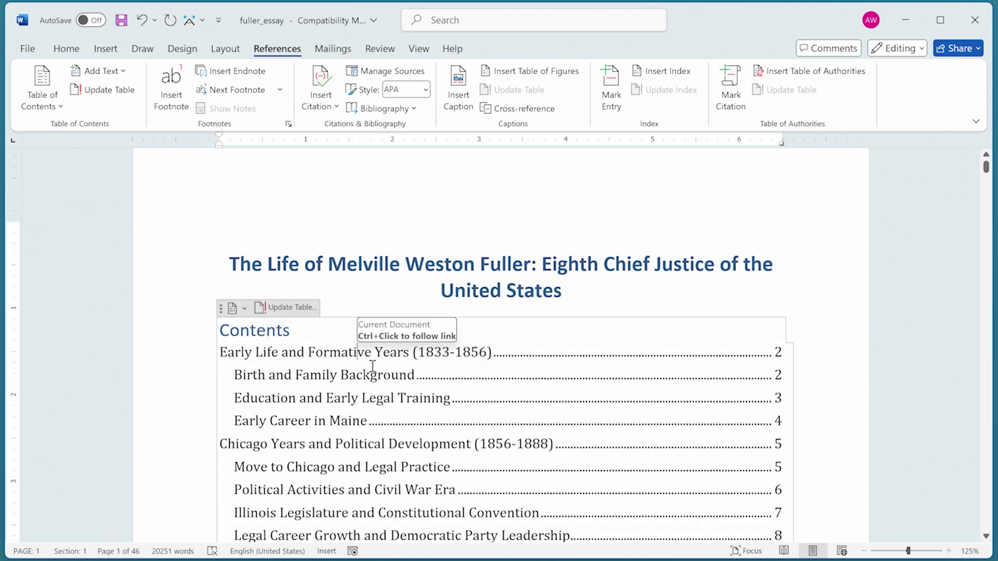
left_click(245, 311)
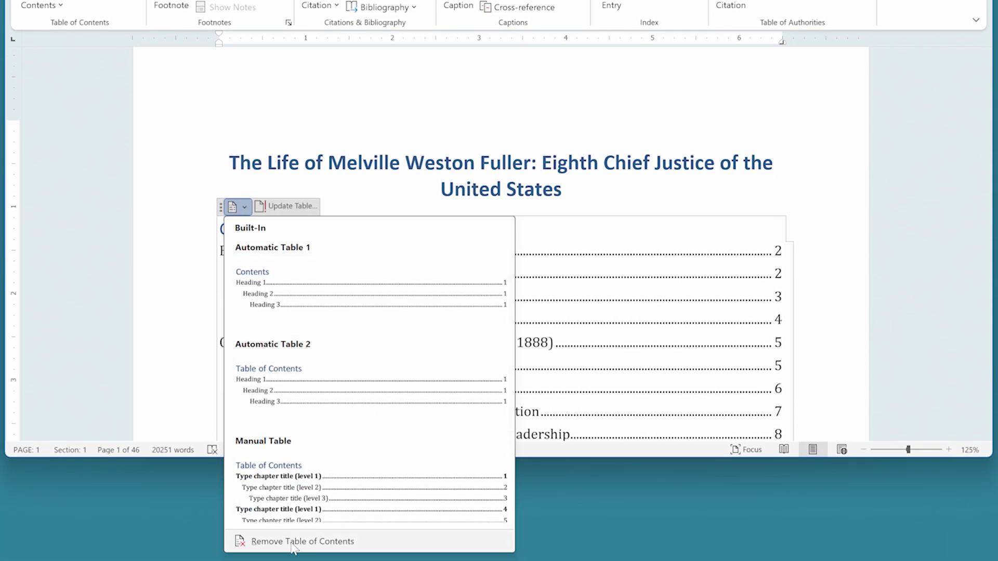
left_click(293, 543)
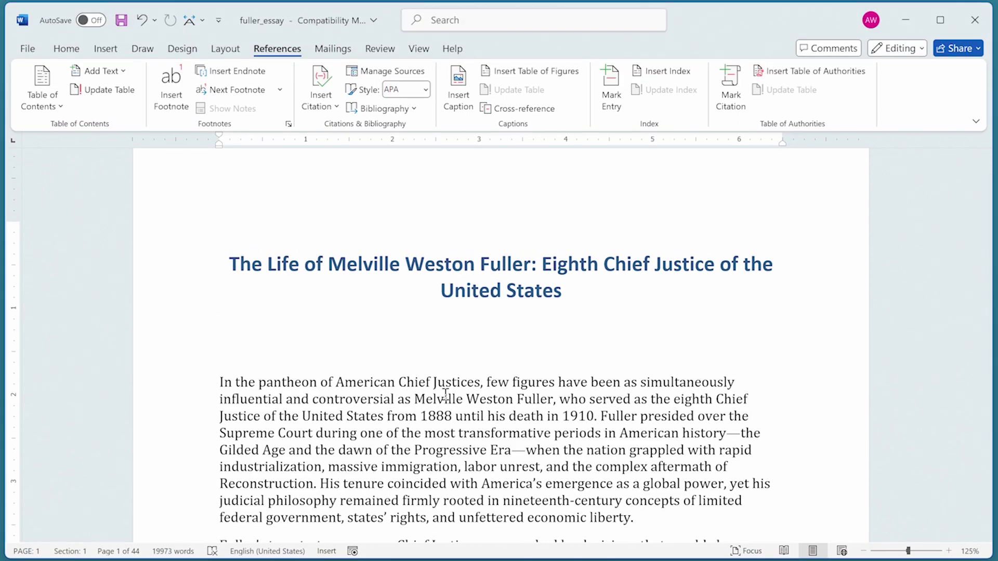
Set up a custom table of contents below the title with a dotted tab leader.
left_click(38, 93)
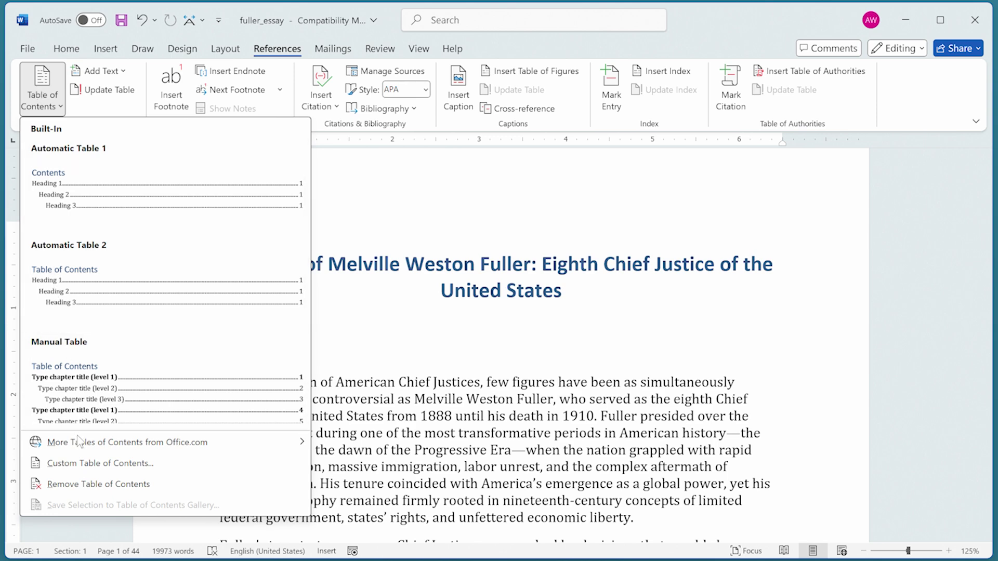
left_click(98, 463)
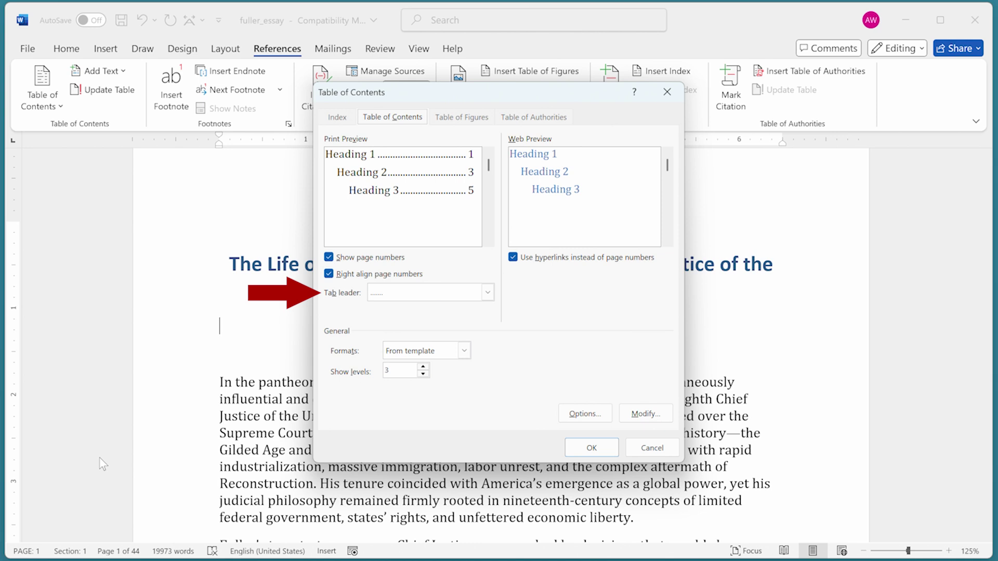
left_click(488, 294)
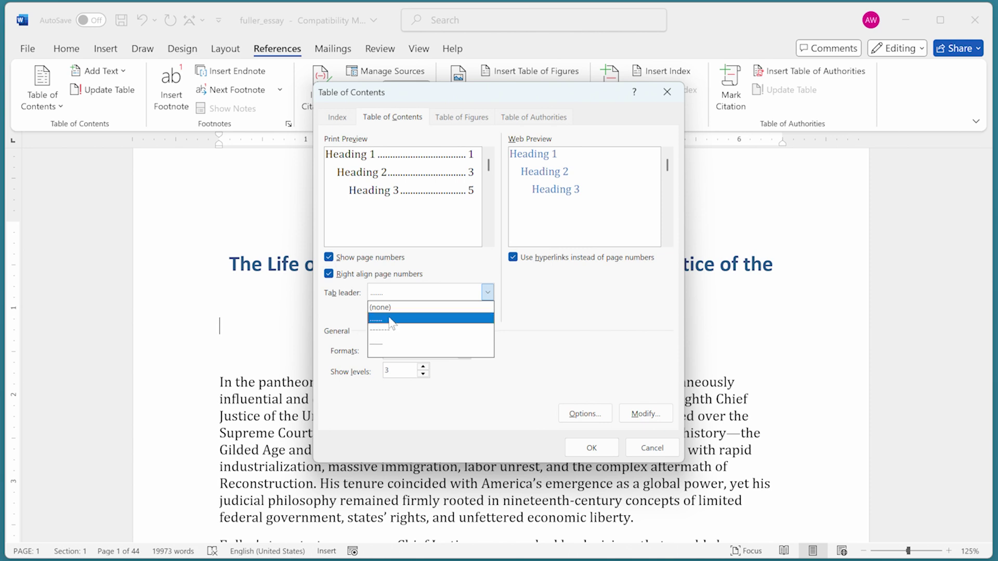
left_click(407, 317)
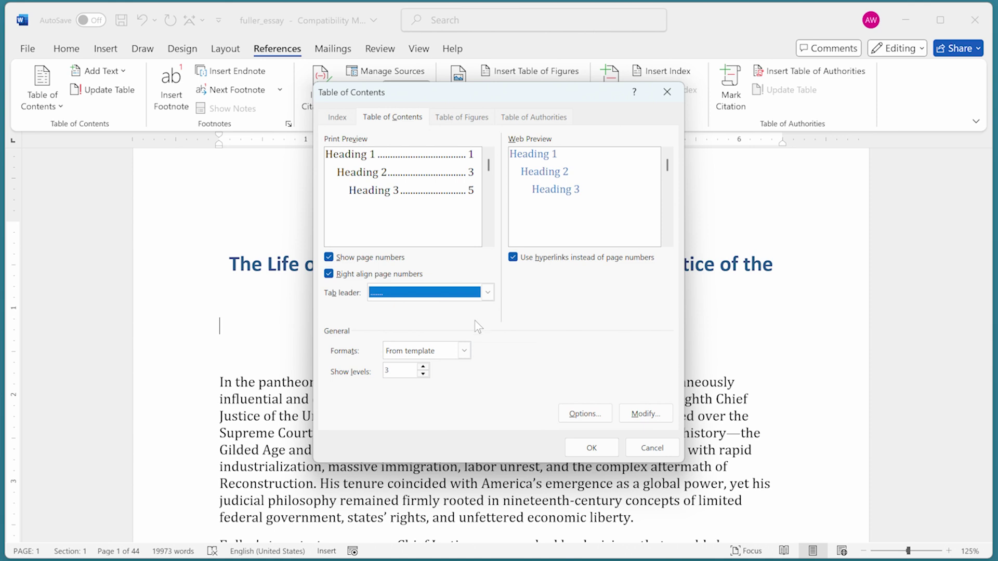
Give the custom table of contents the Formal format with 2 levels and insert it.
left_click(464, 351)
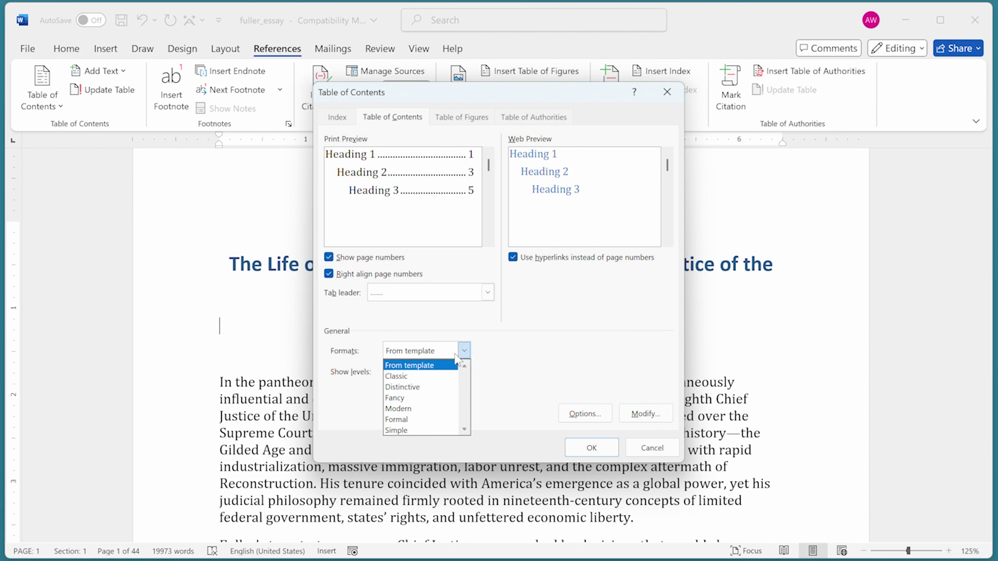
left_click(400, 420)
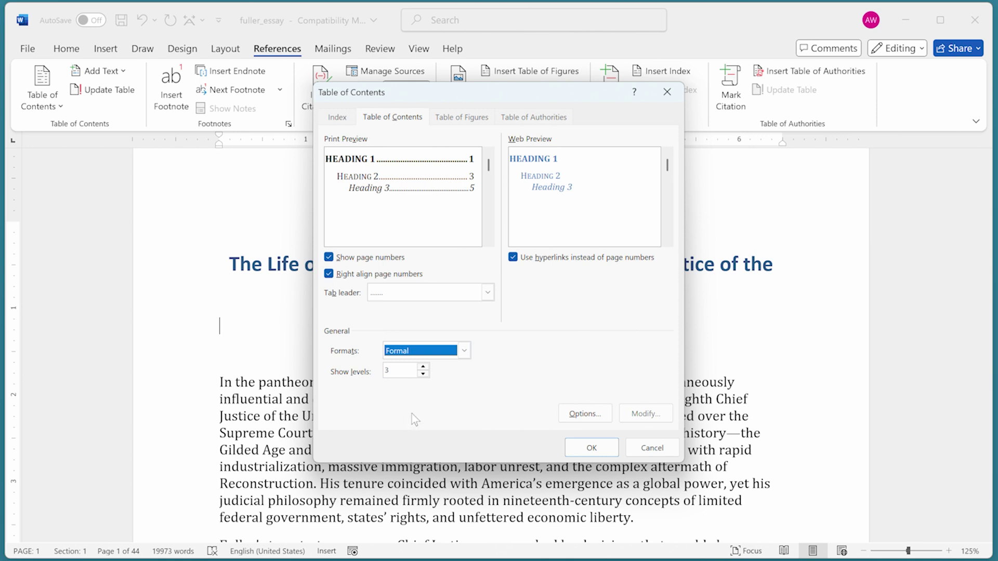
left_click(423, 373)
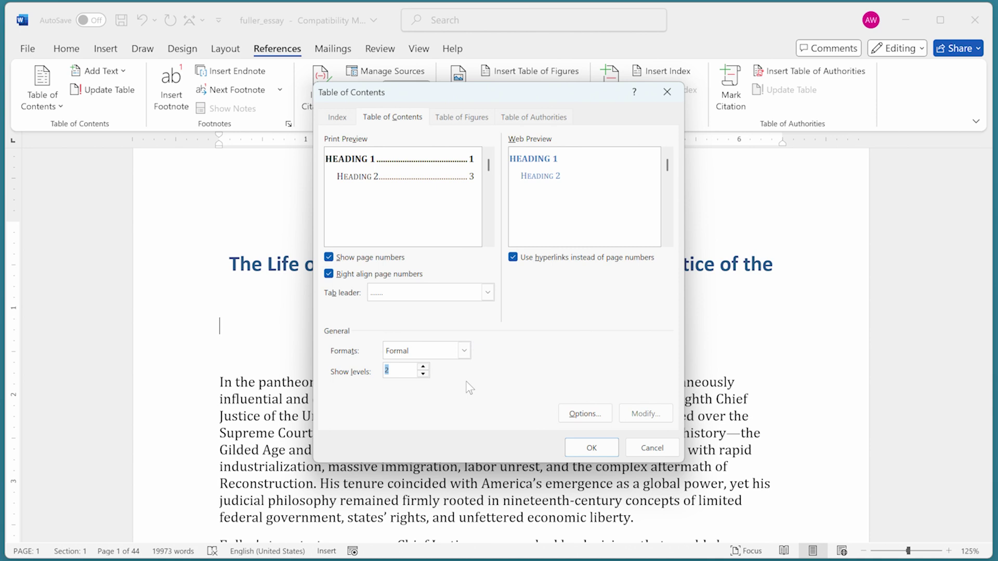
left_click(588, 447)
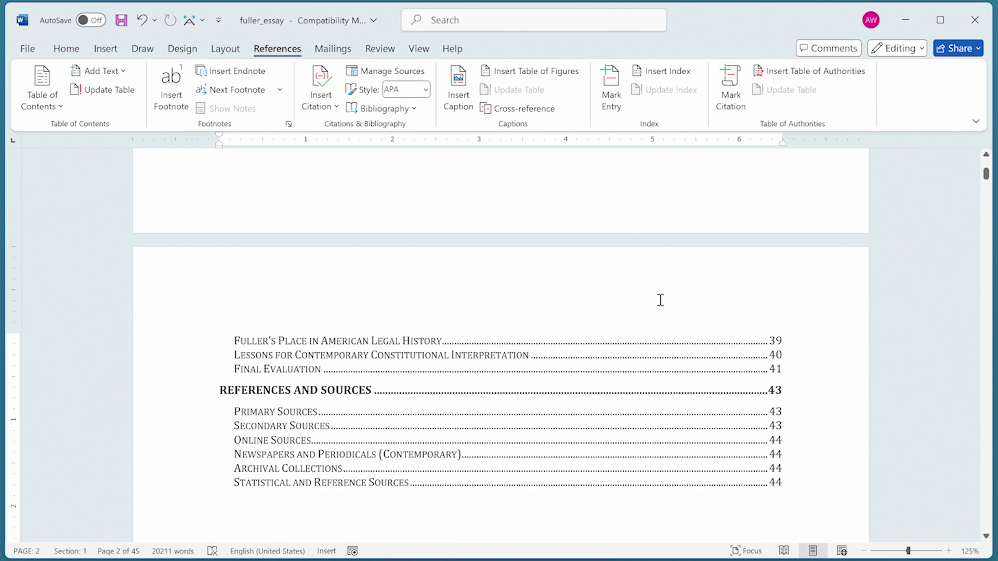
scroll(660, 300, "up", 5)
scroll(661, 297, "up", 6)
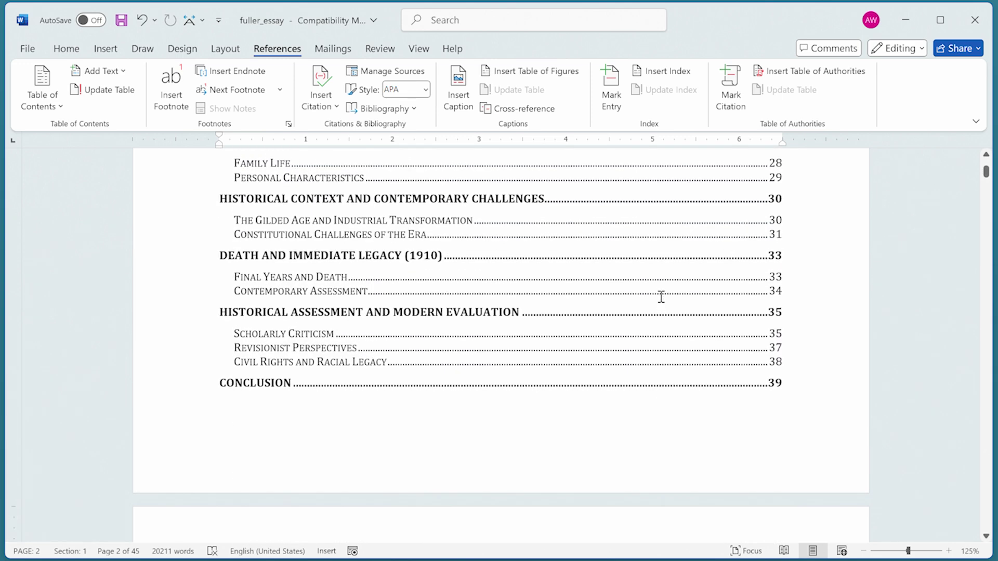
scroll(663, 296, "up", 5)
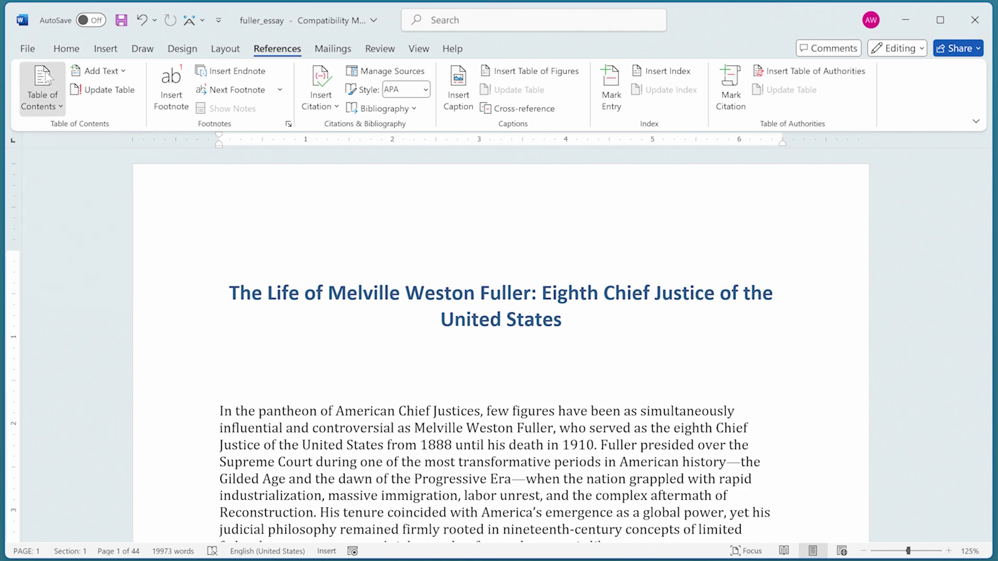
Assign the Chapter Title style to TOC level 1 in the options of a new custom table of contents.
left_click(42, 88)
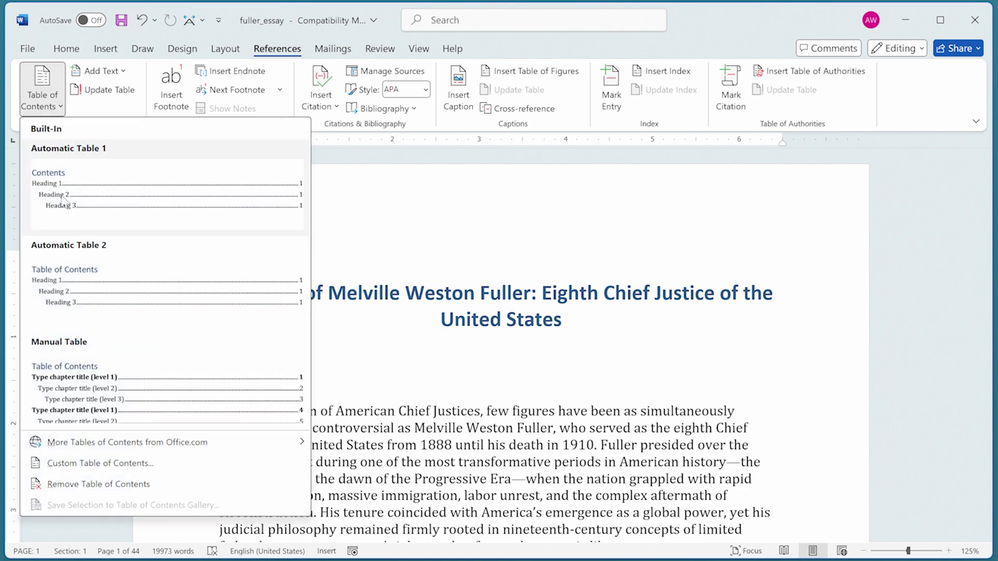
left_click(115, 466)
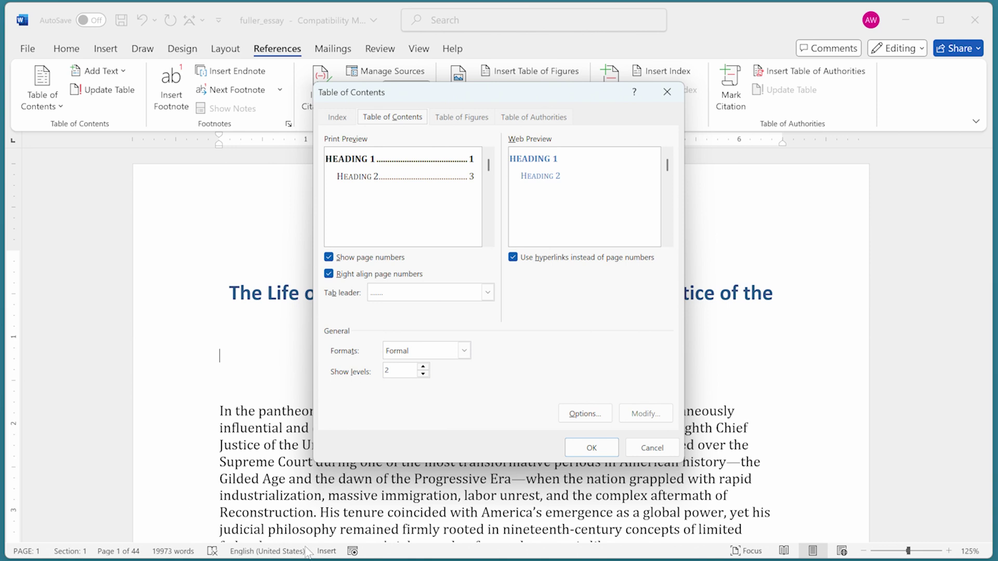
left_click(567, 420)
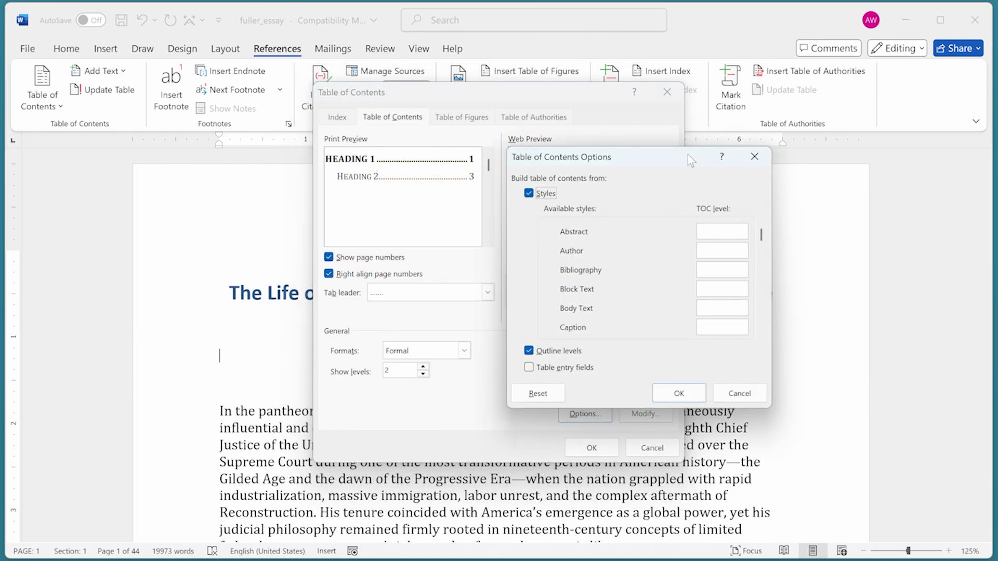
left_click_drag(688, 155, 645, 158)
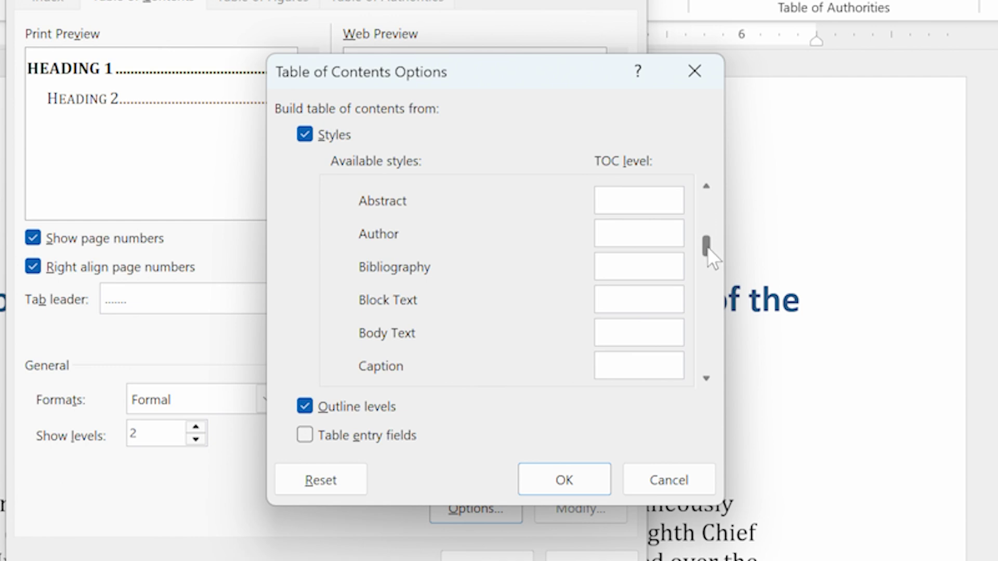
scroll(706, 250, "down", 2)
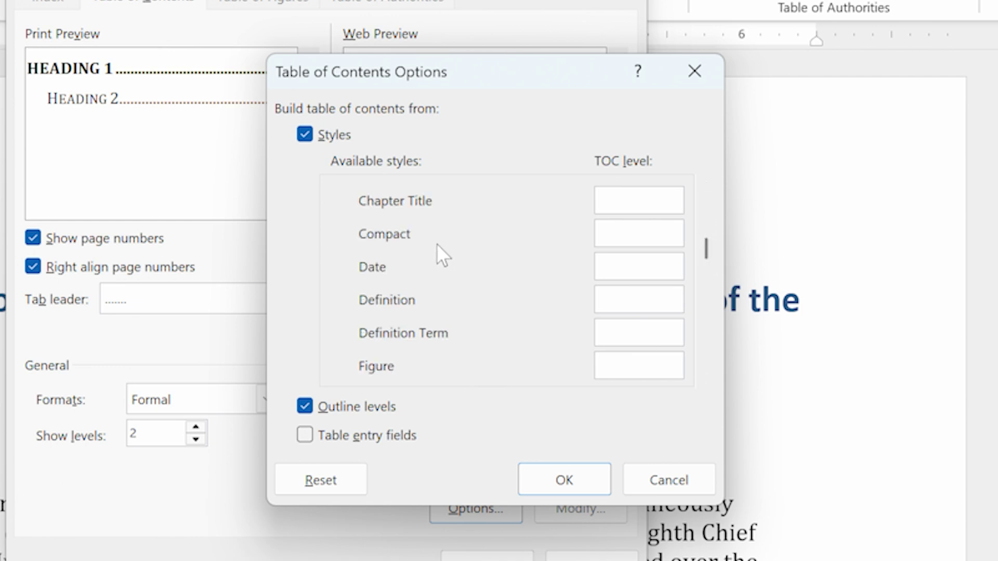
left_click(626, 203)
type("1")
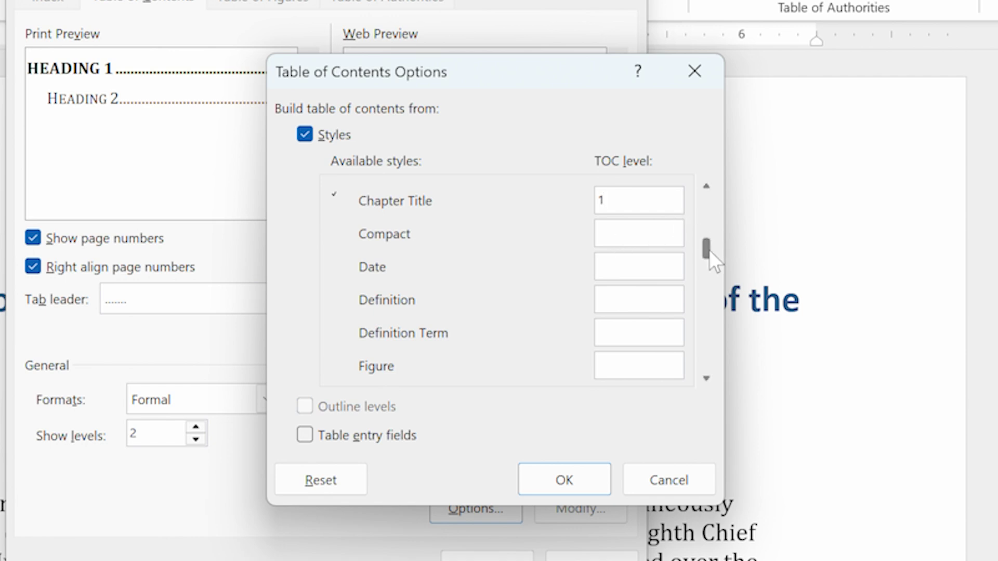
Assign the Caption style to TOC level 4 and close the table of contents options.
left_click(706, 186)
left_click(706, 186)
left_click(706, 186)
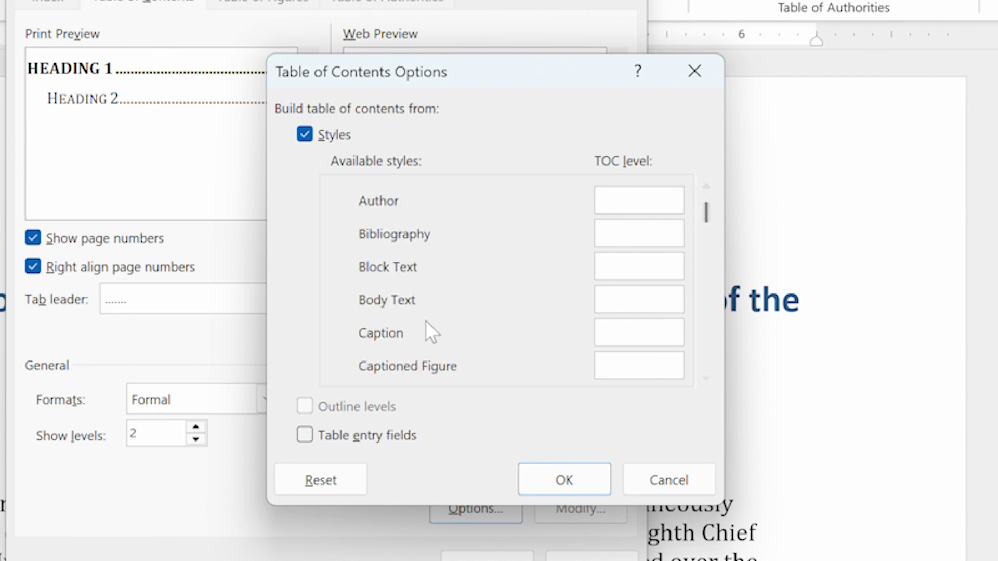
left_click(618, 331)
type("4")
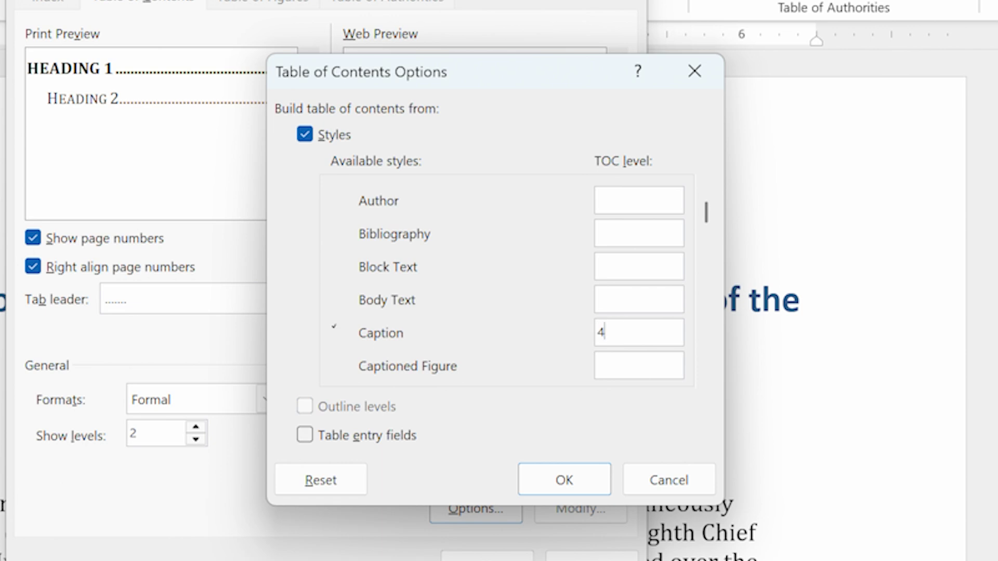
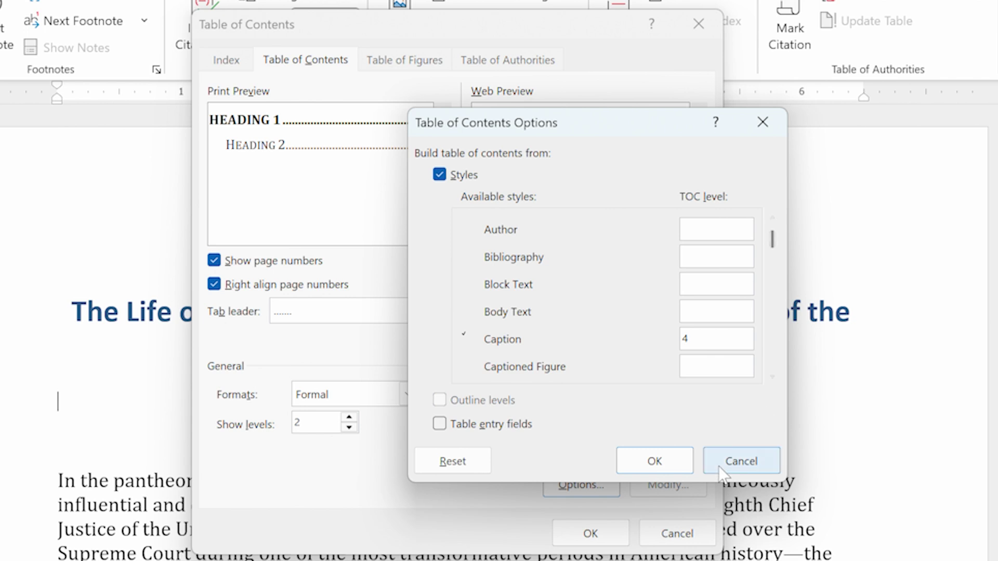
left_click(651, 461)
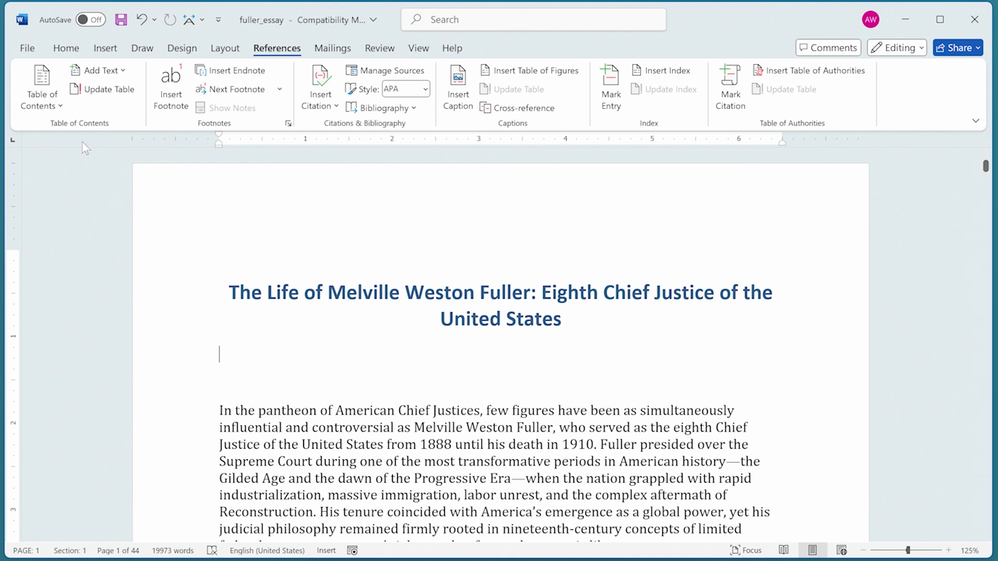
Insert a custom table of contents below the title using the From template format.
left_click(51, 89)
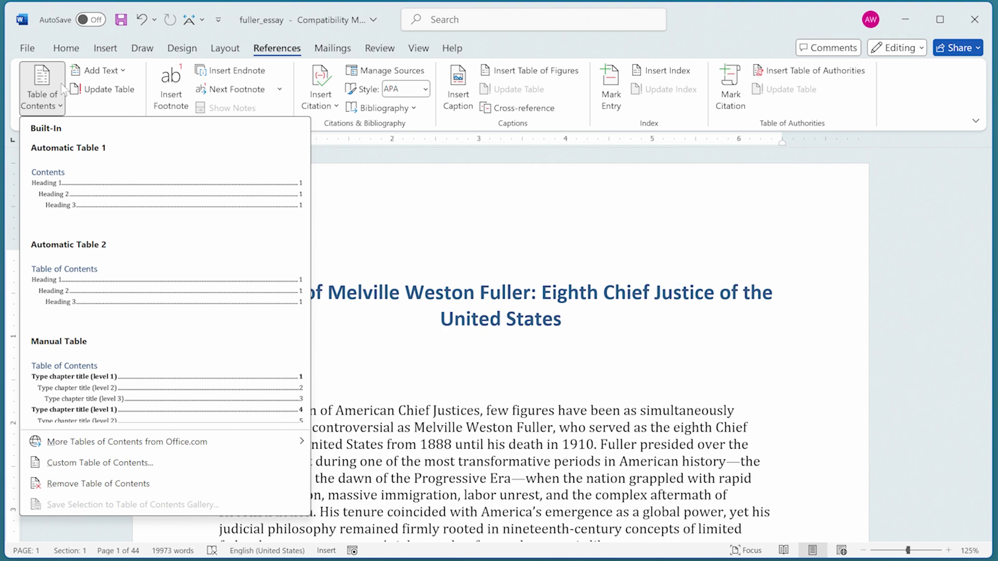
left_click(98, 463)
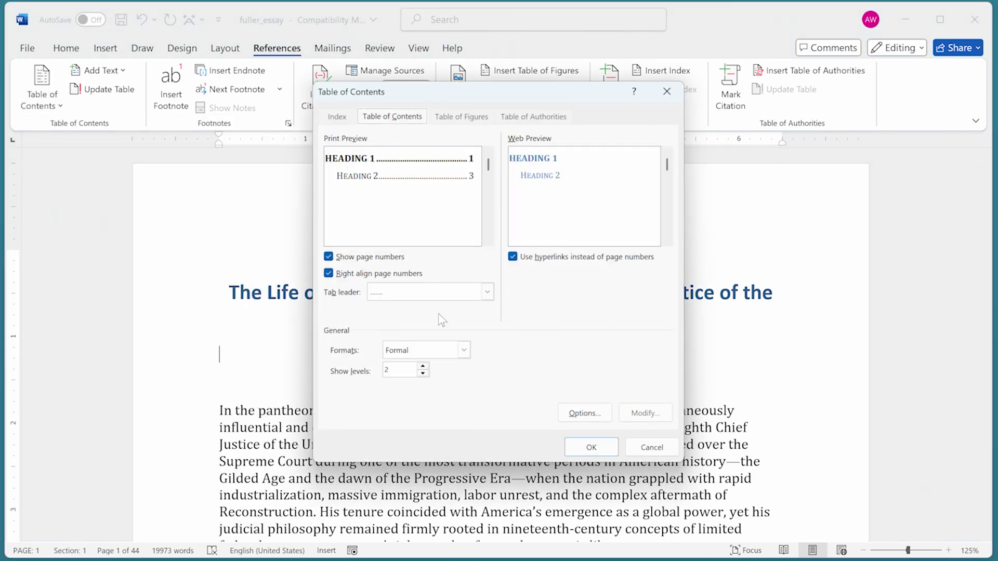
left_click(464, 351)
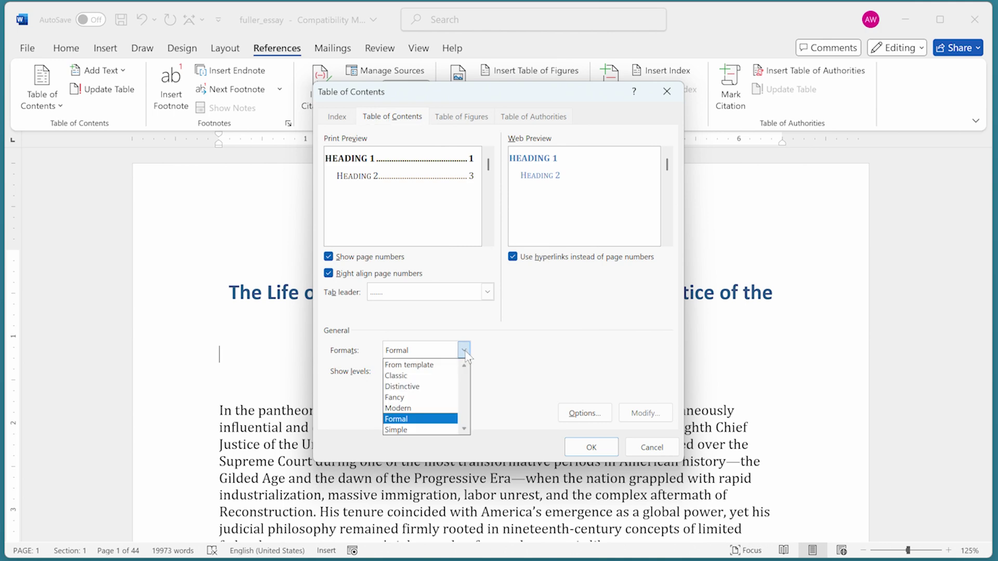
left_click(422, 365)
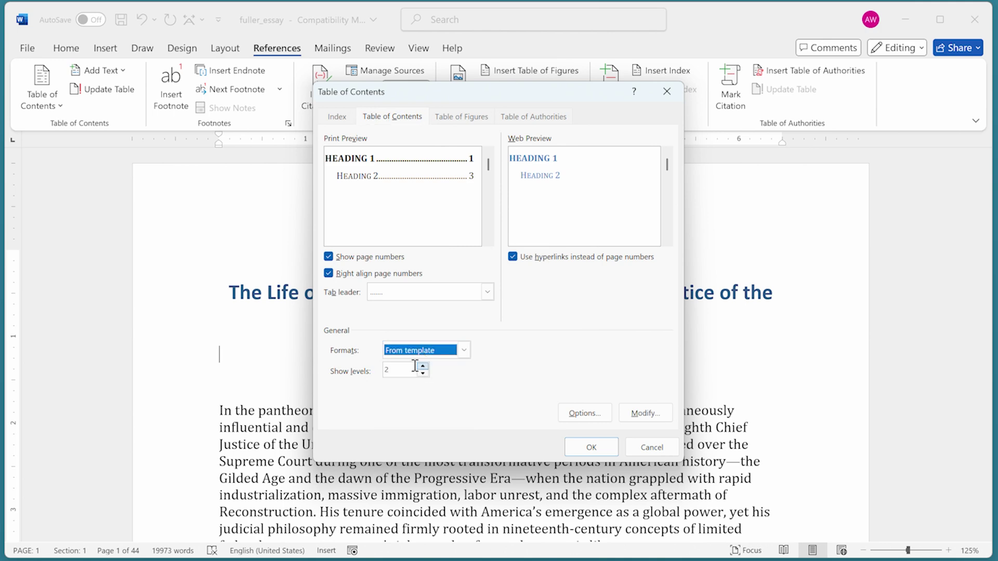
left_click(591, 455)
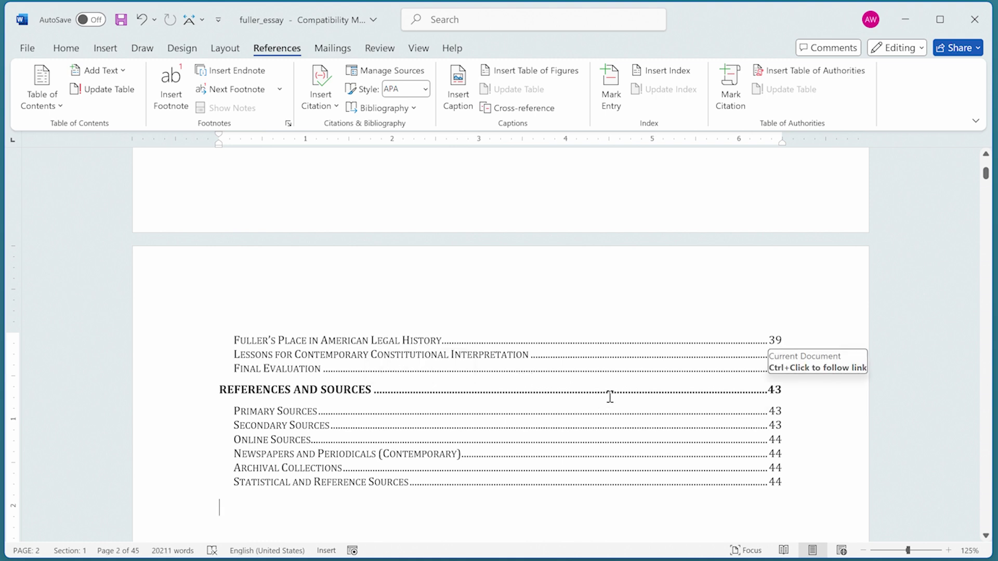
Select the text from the "Move to Chicago and Legal Practice" heading through the paragraph just before "Path to the Supreme Court (1888)".
scroll(610, 396, "down", 3)
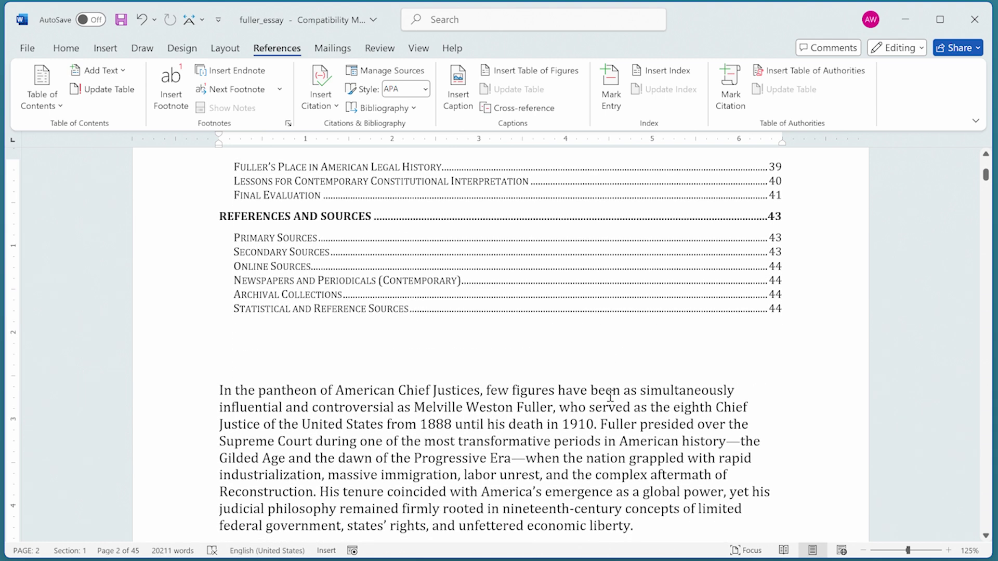
scroll(611, 396, "down", 9)
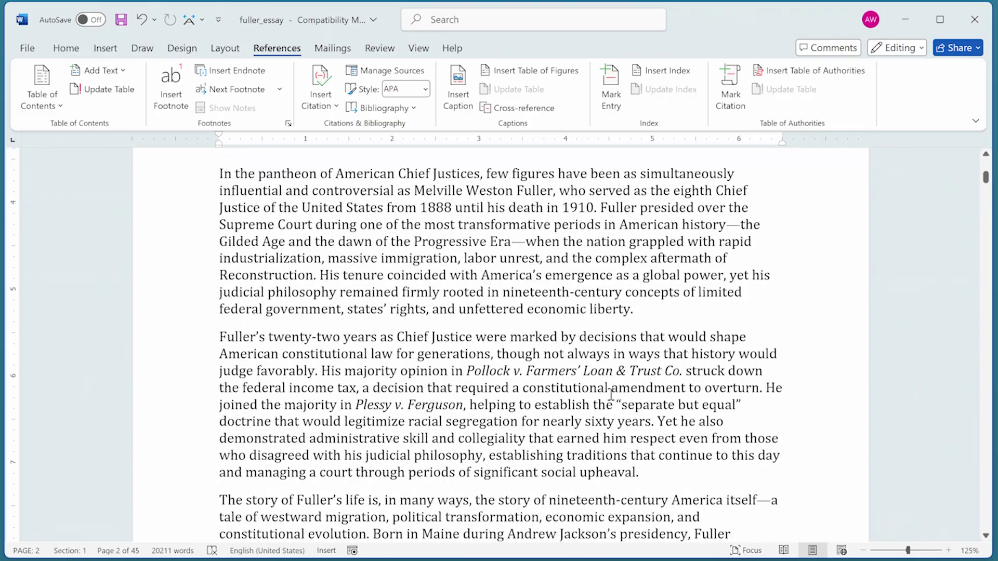
scroll(612, 392, "down", 20)
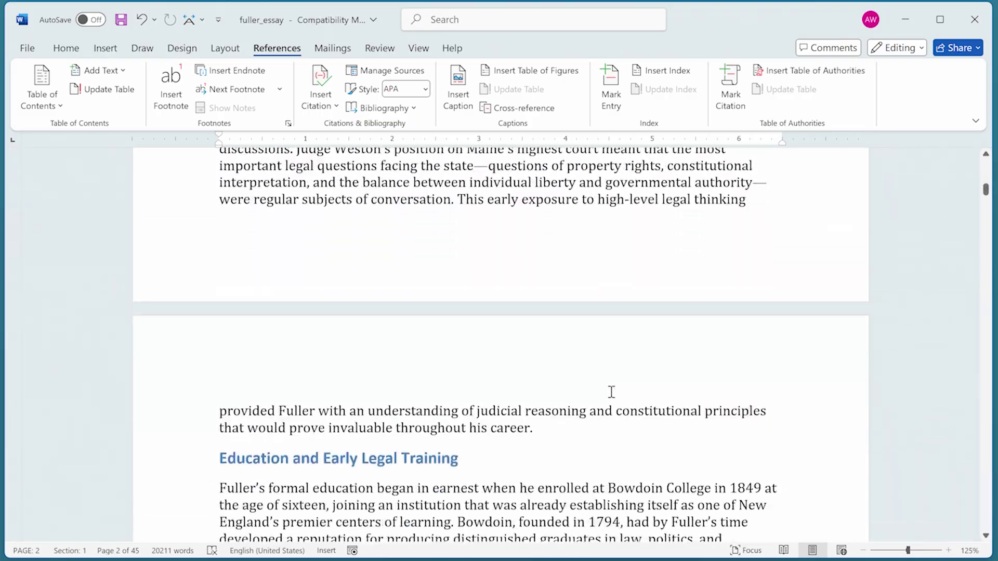
scroll(611, 392, "down", 20)
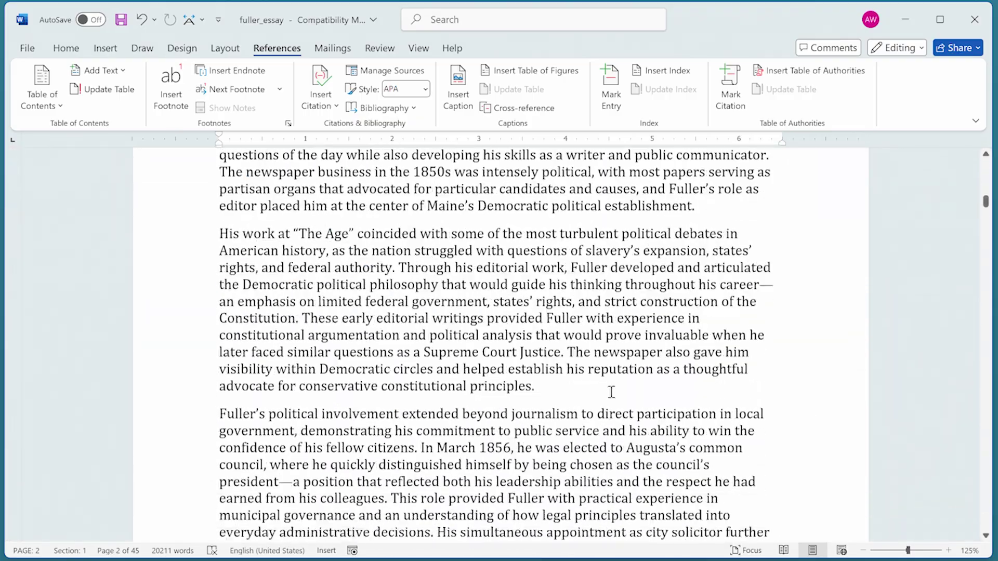
scroll(611, 392, "down", 10)
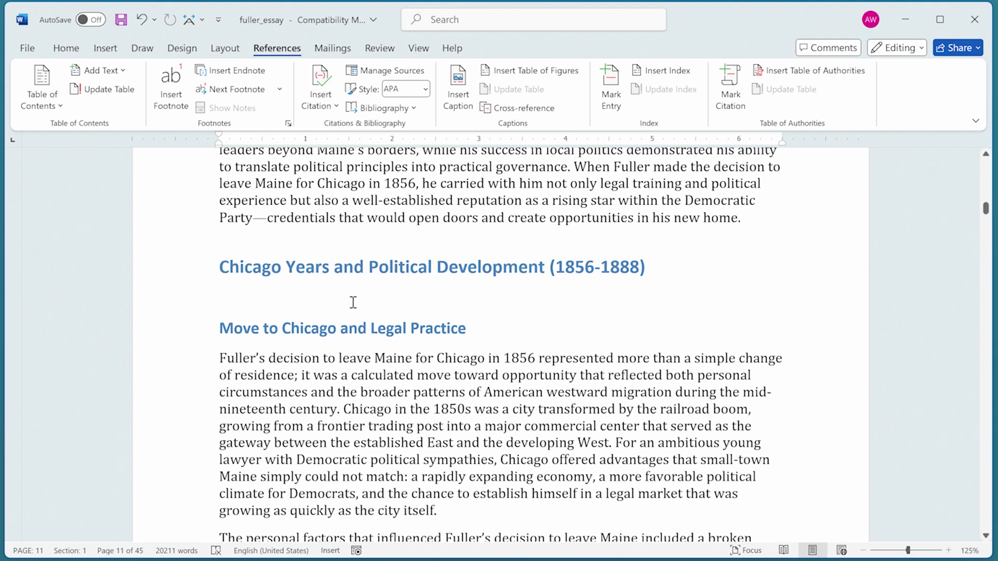
left_click(186, 331)
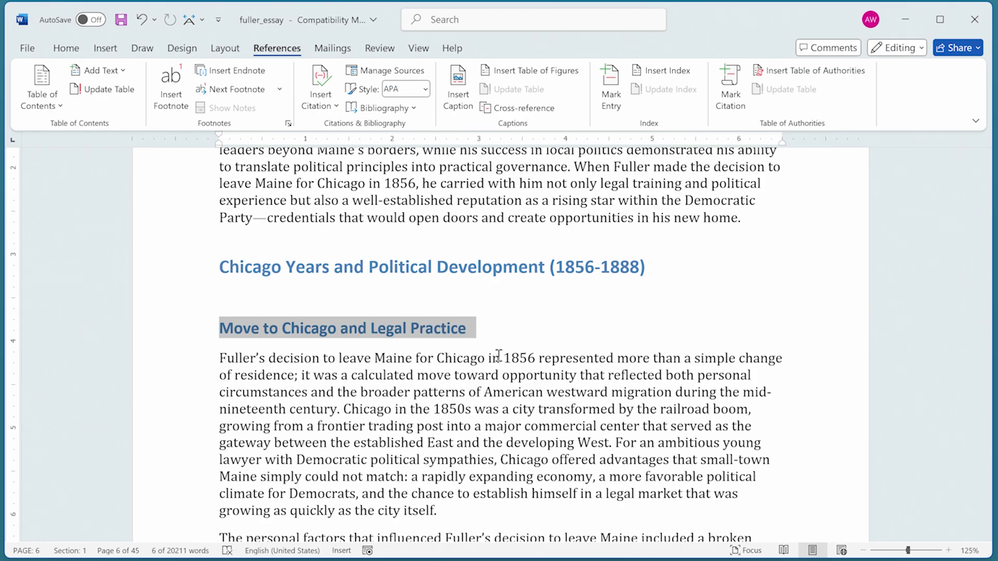
key("shift+Down")
key("shift+Down")
key("shift+Down")
key("shift+Down")
key("shift+Down")
key("shift+Down")
key("shift+Down")
key("shift+Down")
key("shift+Down")
key("shift+Down")
key("shift+Down")
key("shift+Down")
key("shift+Down")
key("shift+Down")
key("shift+Down")
key("shift+Down")
key("shift+Down")
key("shift+Down")
key("shift+Down")
key("shift+Down")
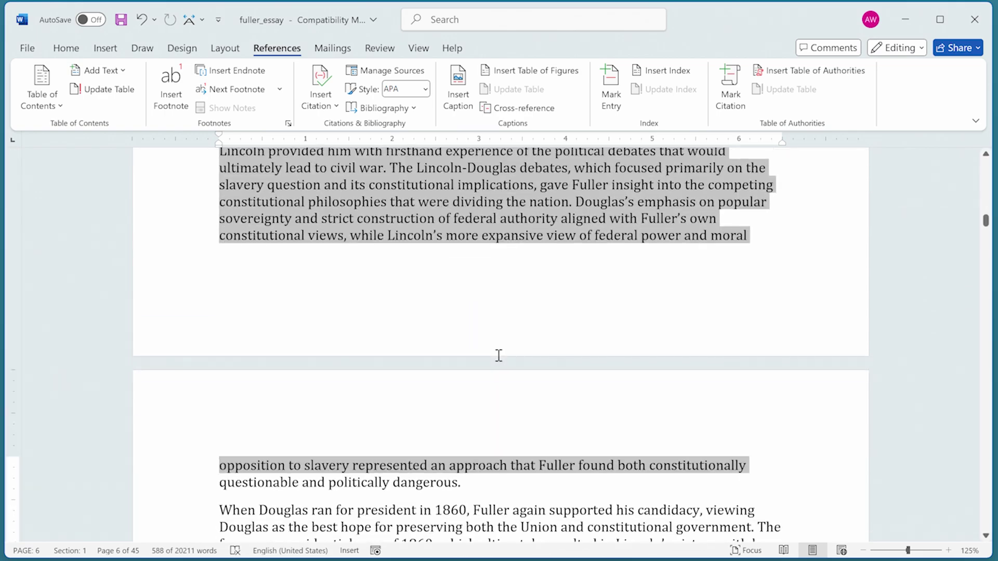
key("shift+Down")
key("shift+Down")
key("shift+Down")
key("shift+Down")
key("shift+Down")
key("shift+Down")
key("shift+Down")
key("shift+Down")
key("shift+Down")
key("shift+Down")
key("shift+Down")
key("shift+Down")
key("shift+Down")
key("shift+Down")
key("shift+Down")
key("shift+Down")
key("shift+Down")
key("shift+Down")
key("shift+Down")
key("shift+Down")
key("shift+Down")
key("shift+Down")
key("shift+Down")
key("shift+Down")
key("shift+Down")
key("shift+Down")
key("shift+Down")
key("shift+Down")
key("shift+Down")
key("shift+Down")
key("shift+Down")
key("shift+Down")
key("shift+Down")
key("shift+Down")
key("shift+Down")
key("shift+Down")
key("shift+Down")
key("shift+Down")
key("shift+Down")
key("shift+Down")
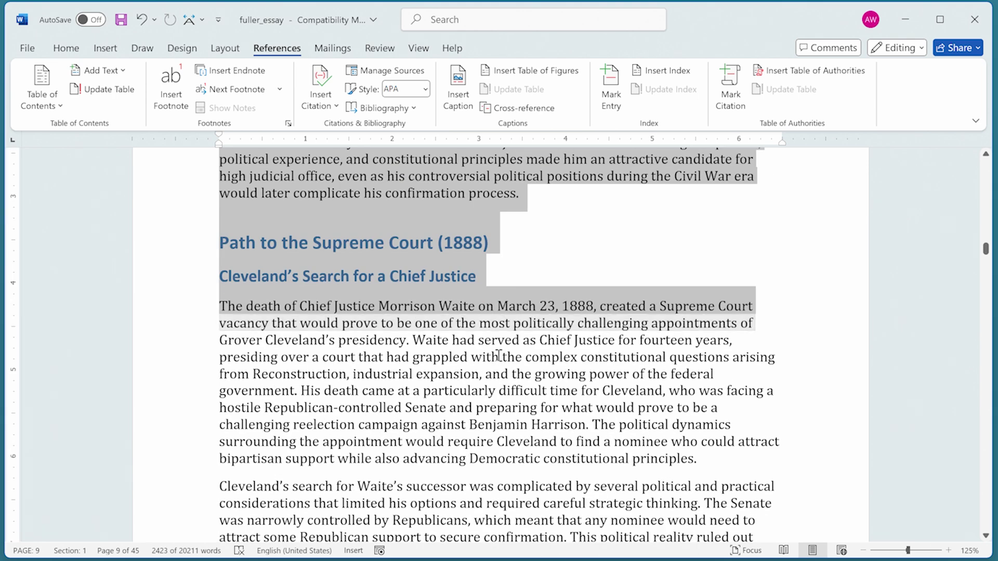
key("shift+Up")
key("shift+Up")
key("shift+Up")
key("shift+Up")
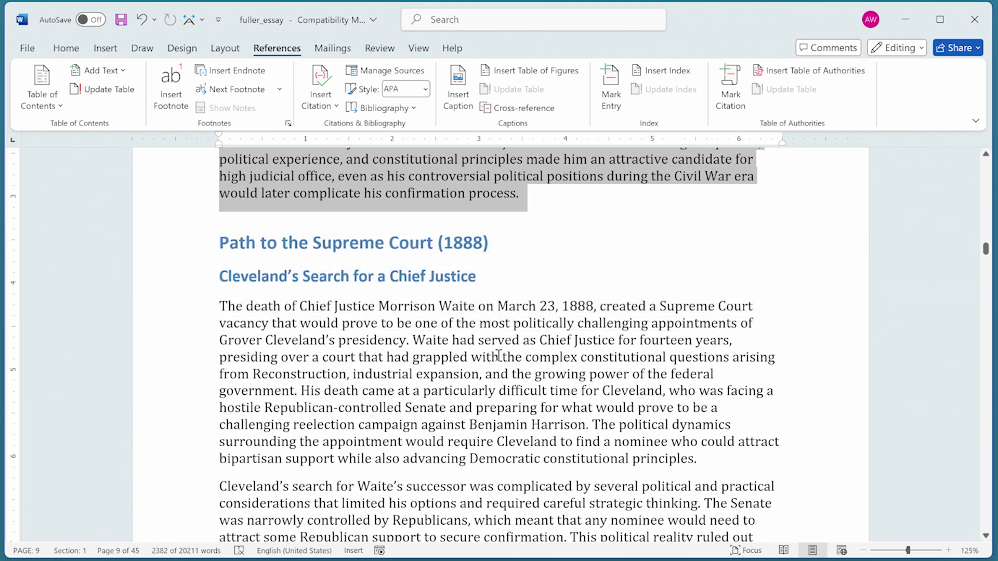
Bookmark the selected Chicago section text with the name PART2.
scroll(550, 287, "up", 6)
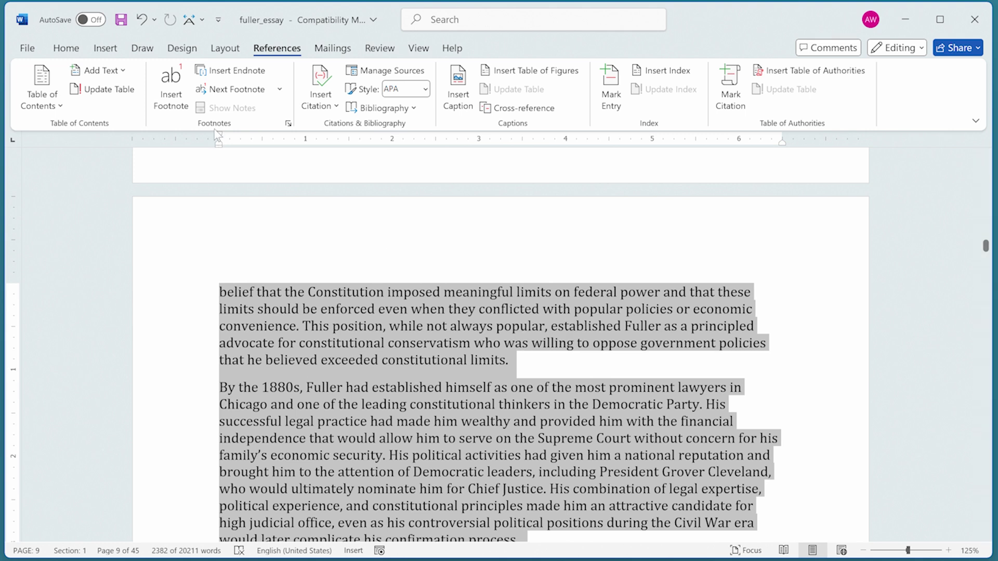
left_click(107, 49)
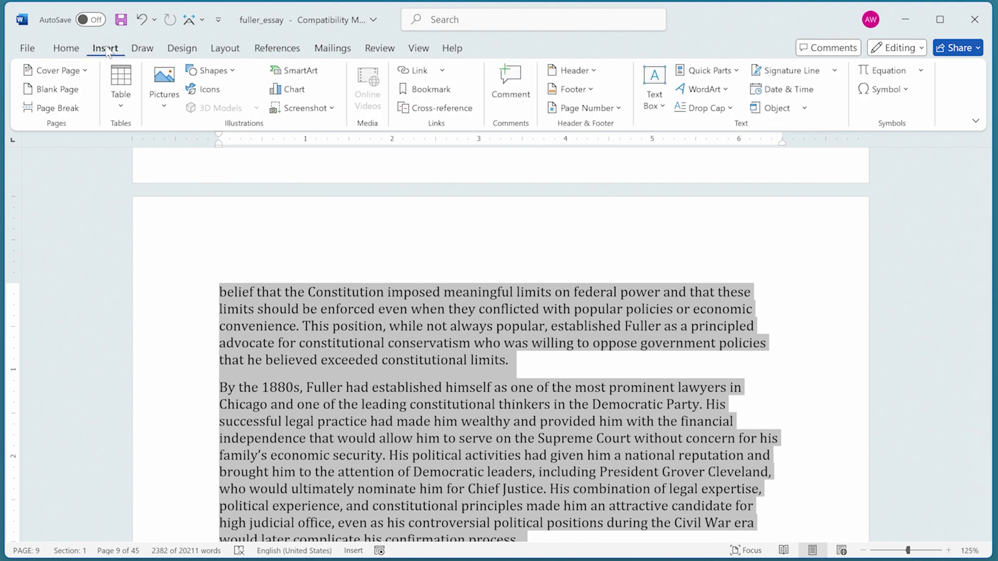
left_click(448, 94)
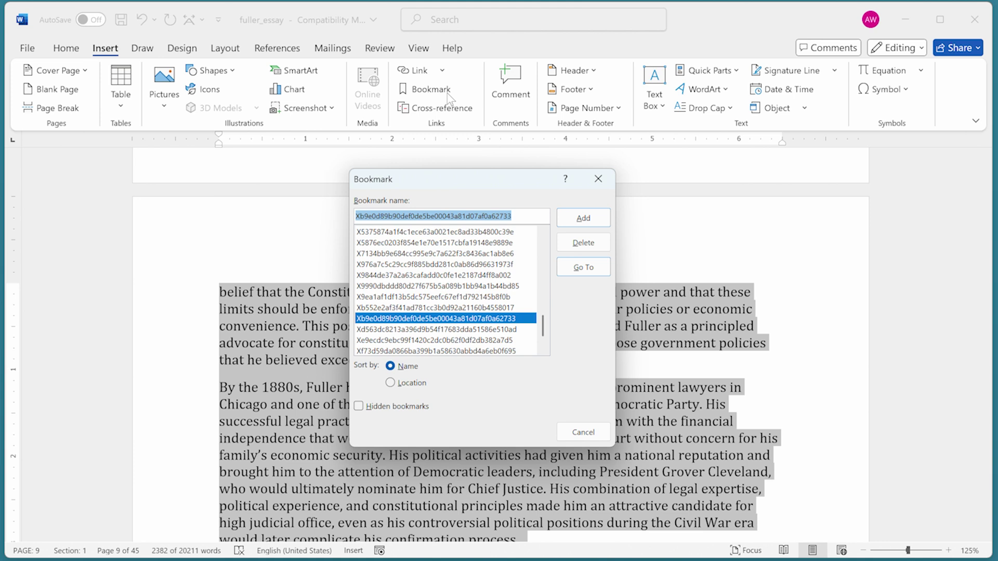
type("P")
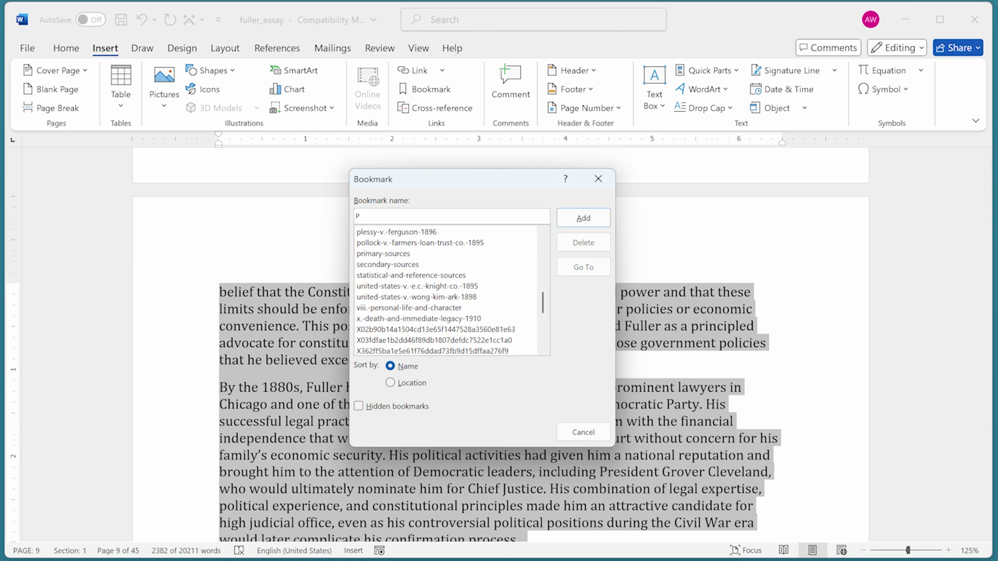
type("ART2")
left_click(584, 218)
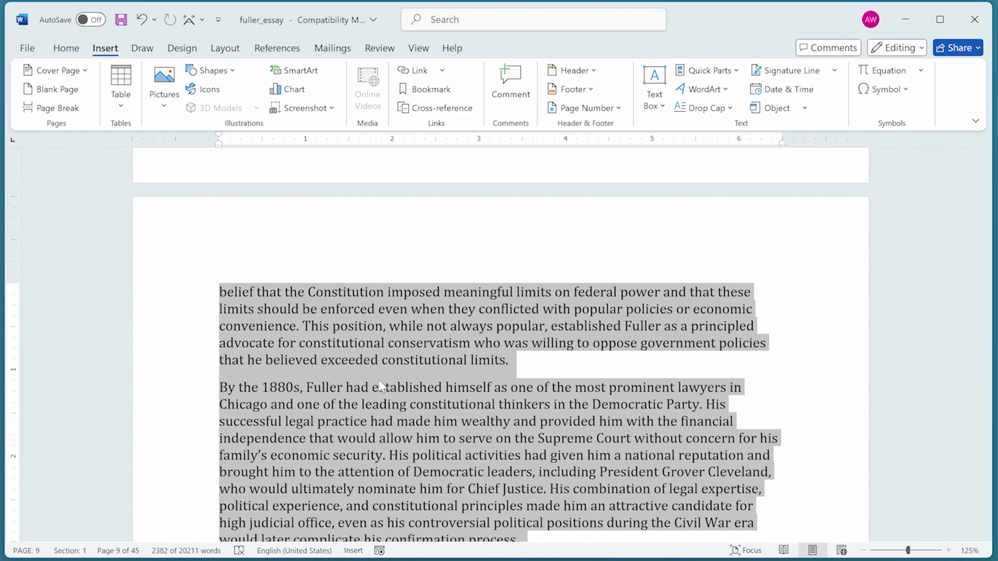
Insert a From template custom table of contents with 2 levels below the "Chicago Years and Political Development" heading, keeping the existing table.
scroll(380, 384, "up", 20)
scroll(376, 385, "up", 20)
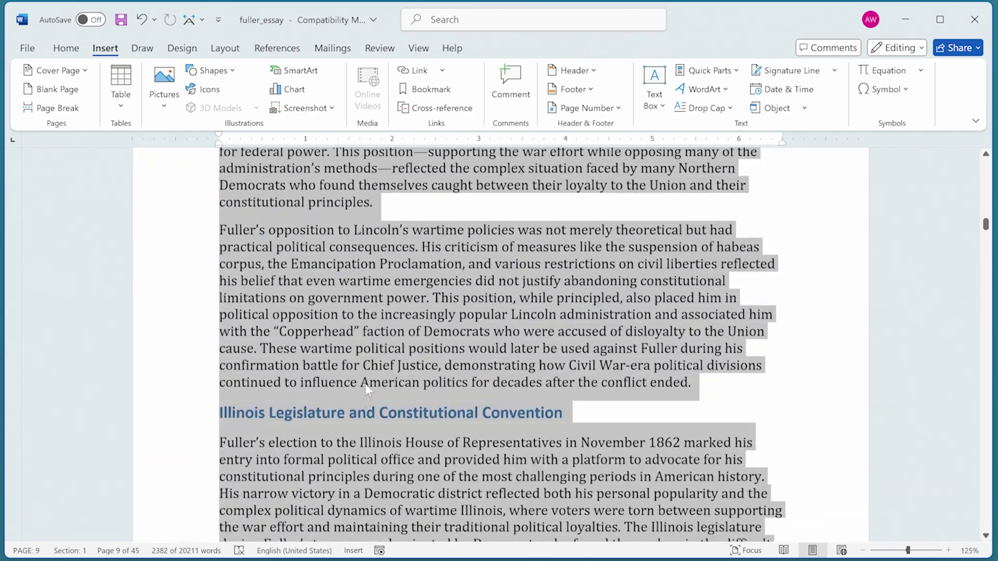
scroll(367, 389, "up", 20)
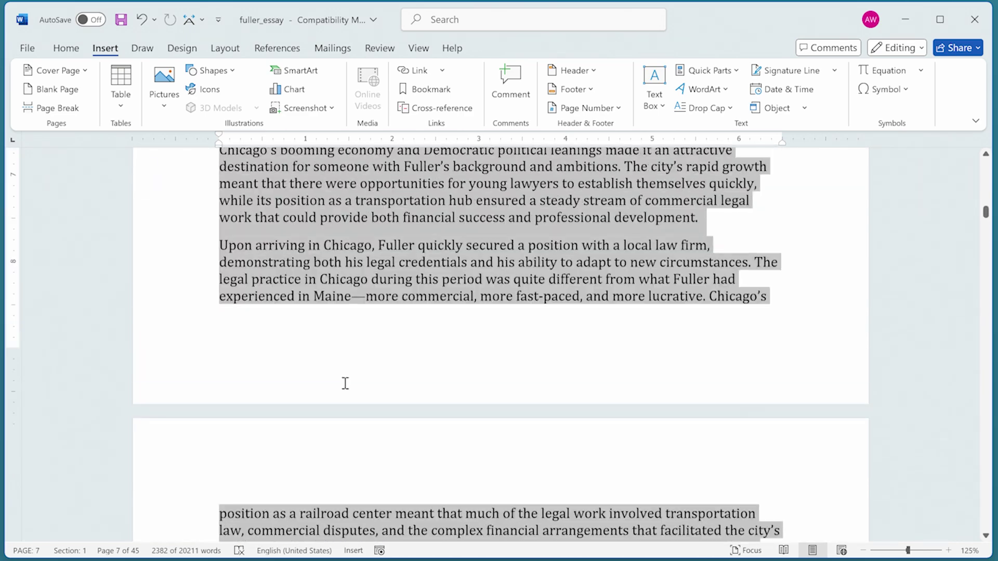
scroll(345, 383, "up", 15)
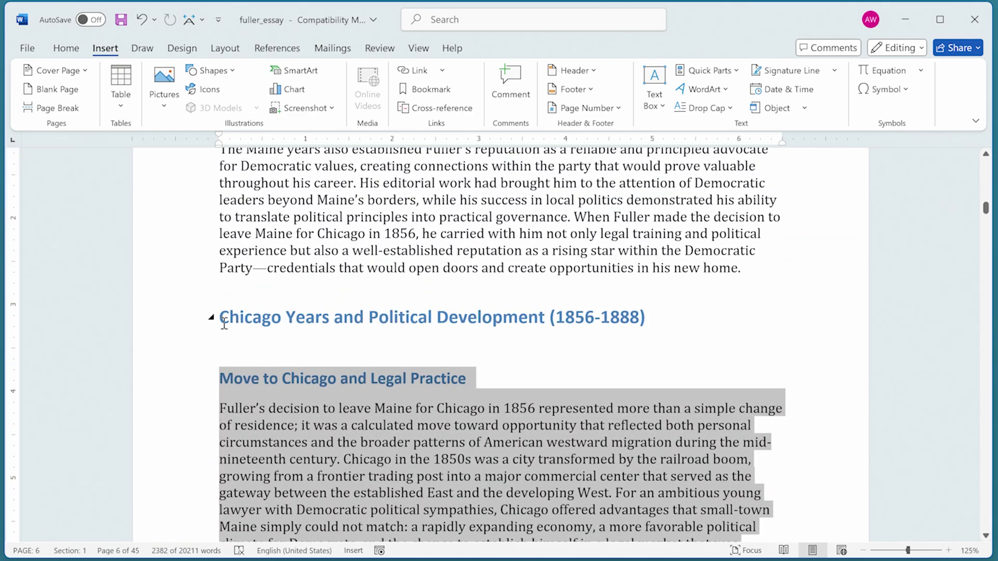
left_click(261, 346)
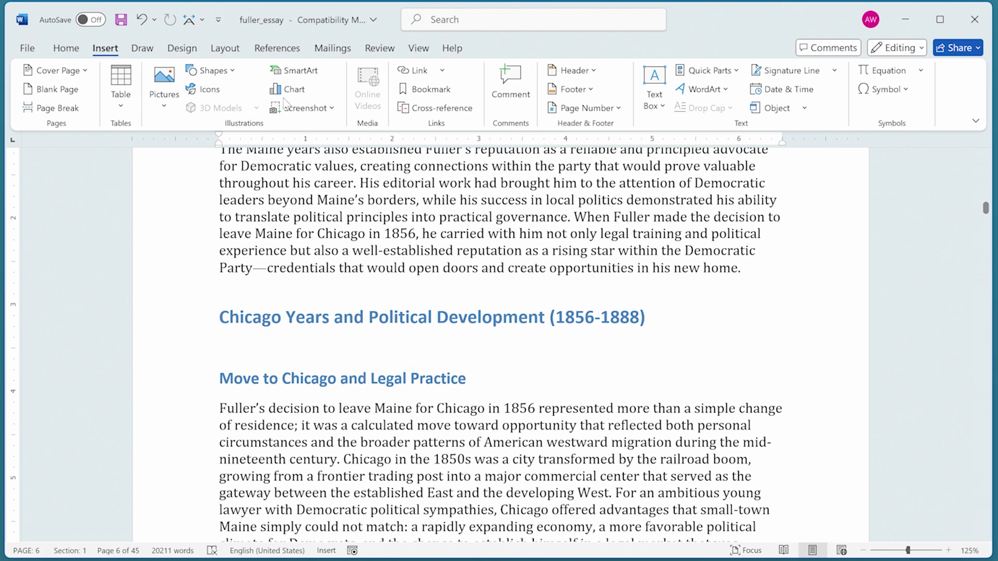
left_click(288, 48)
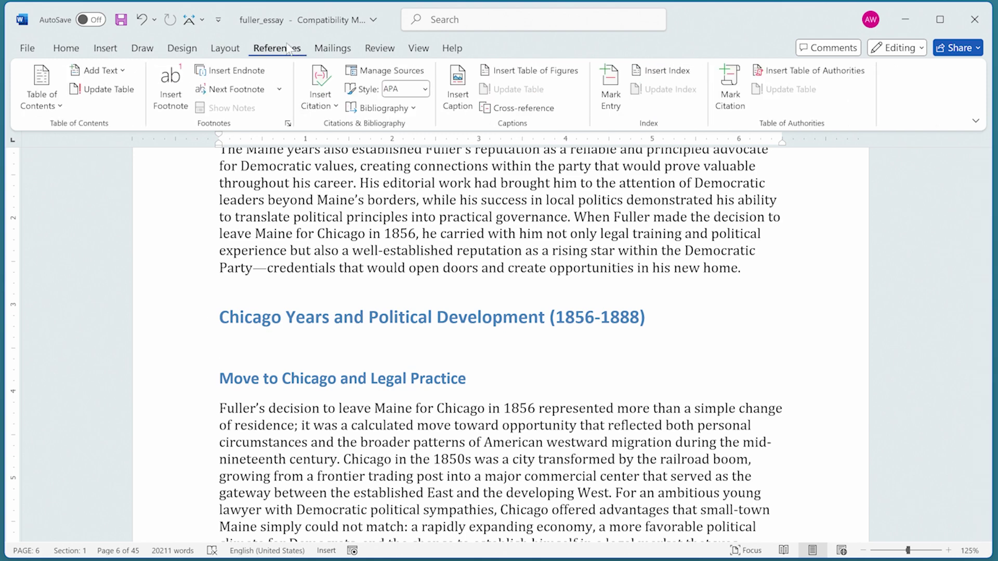
left_click(54, 98)
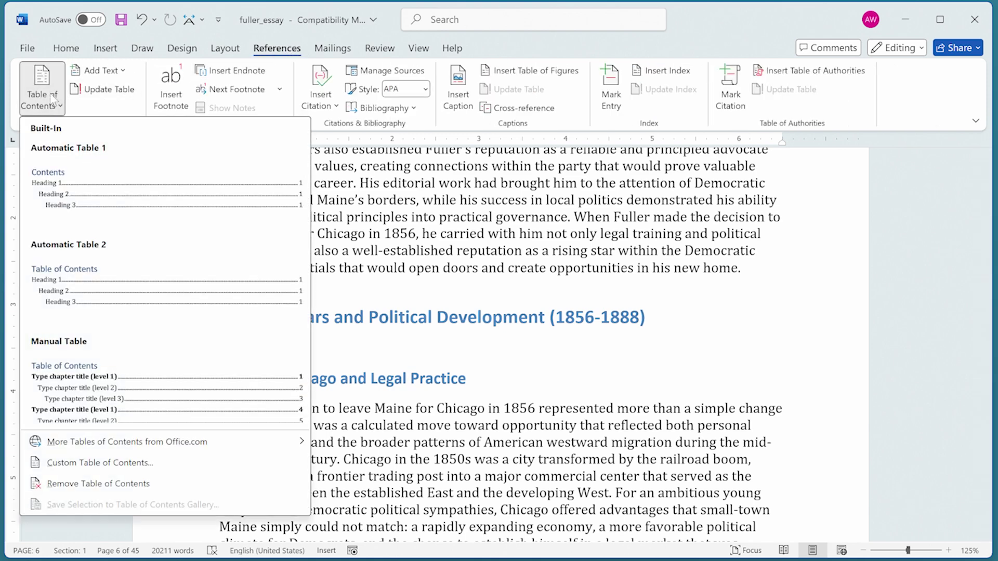
left_click(100, 462)
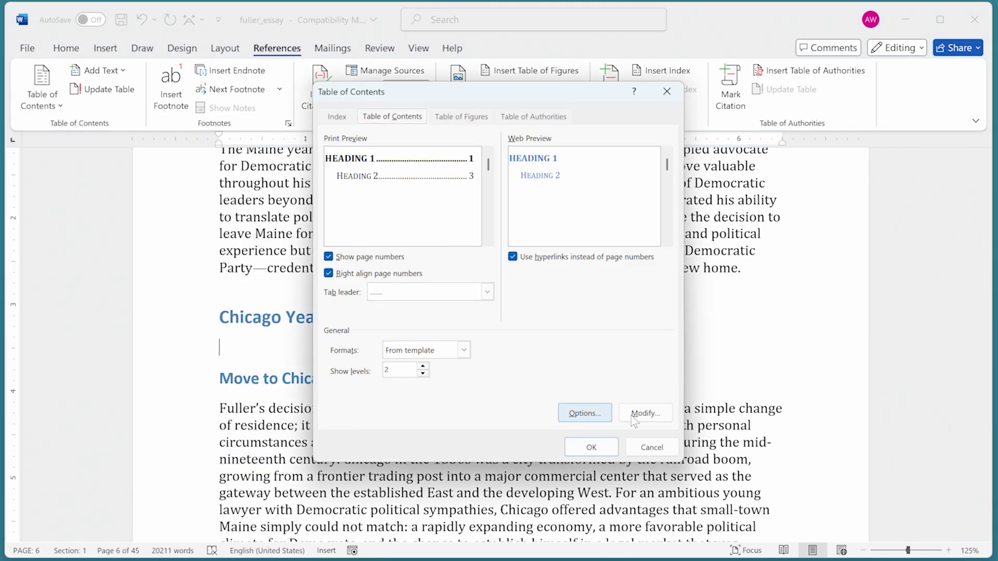
left_click(603, 447)
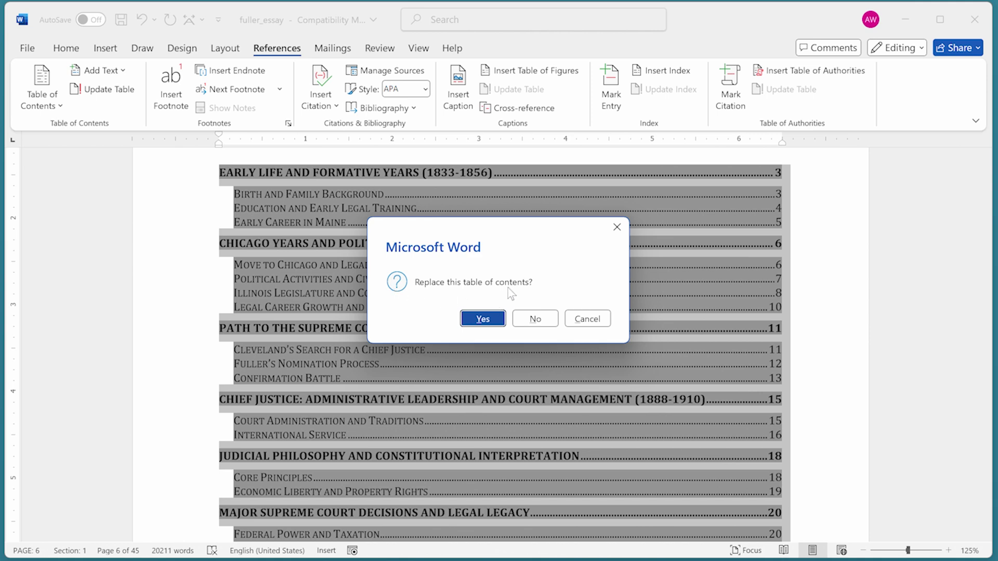
left_click(547, 316)
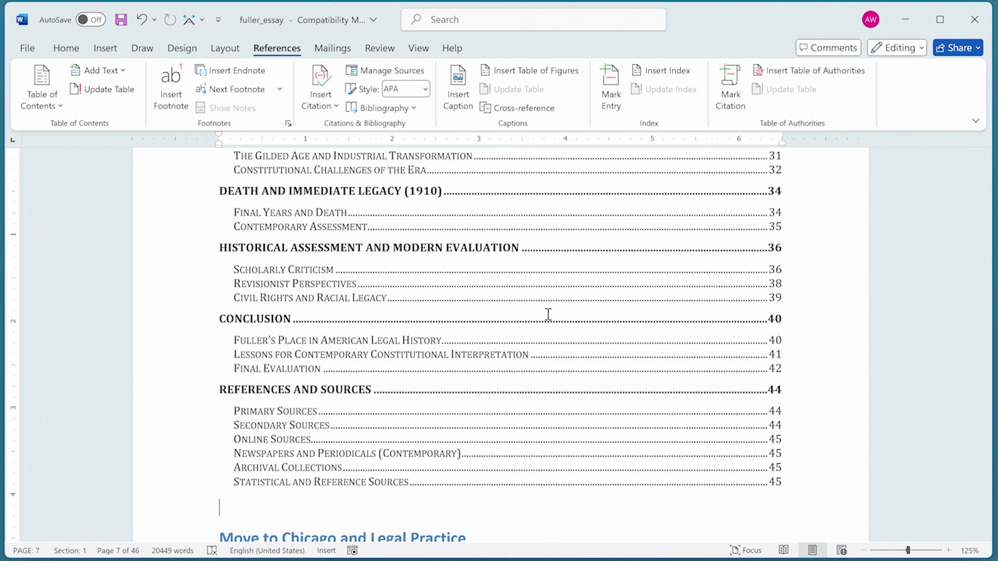
Display the document's field codes and locate the TOC field below the "Chicago Years and Political Development" heading.
key("Up")
left_click(548, 314, "ctrl")
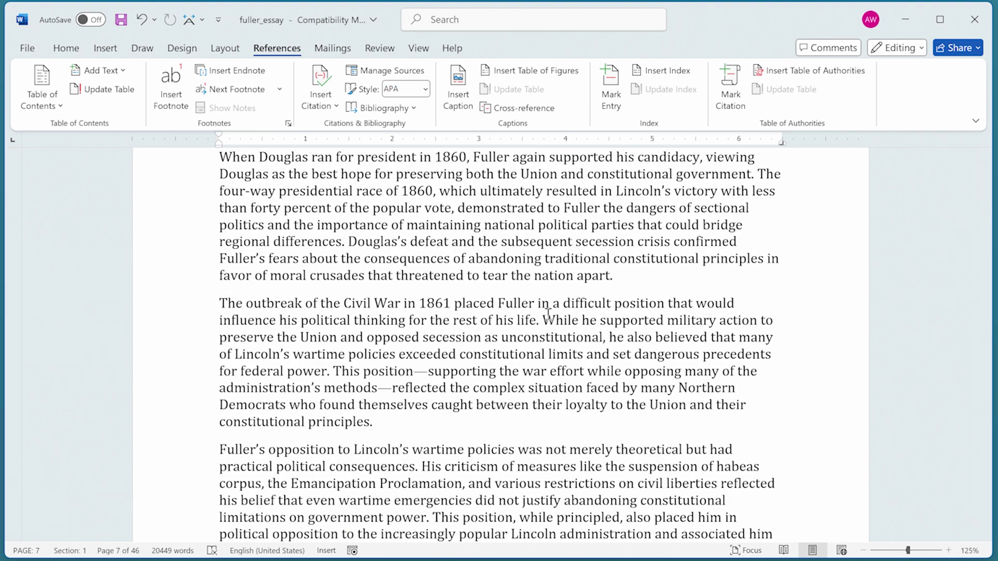
scroll(548, 314, "up", 6)
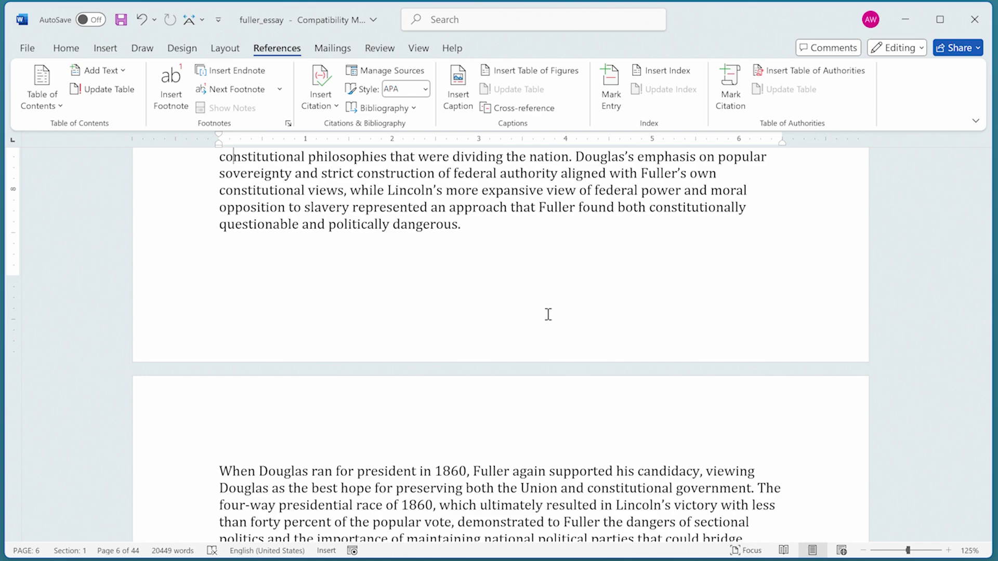
scroll(548, 314, "up", 7)
scroll(547, 314, "up", 20)
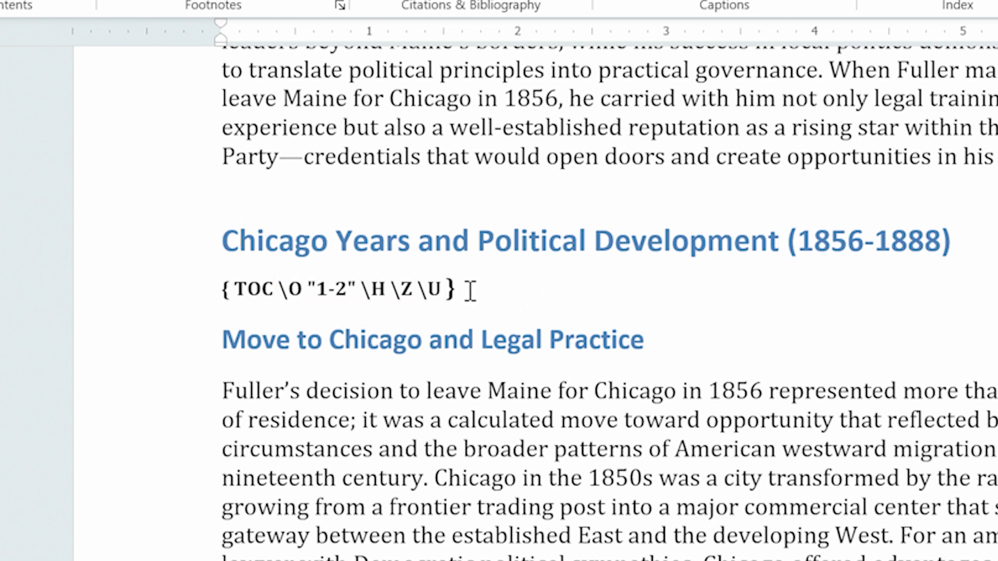
Add the switch \b PART2 at the end of the TOC field code below the Chicago Years heading.
left_click(447, 288)
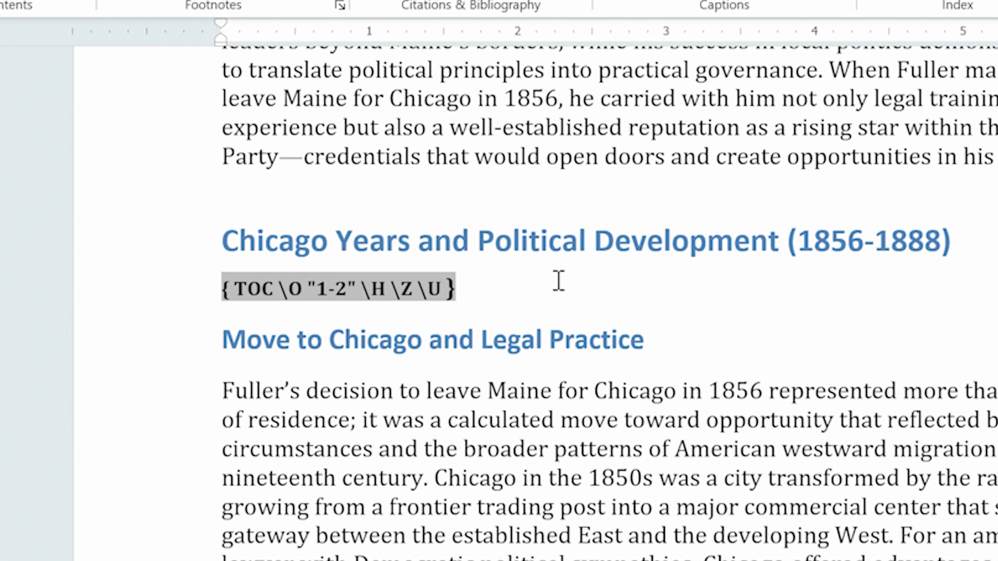
key("Right")
type("\\")
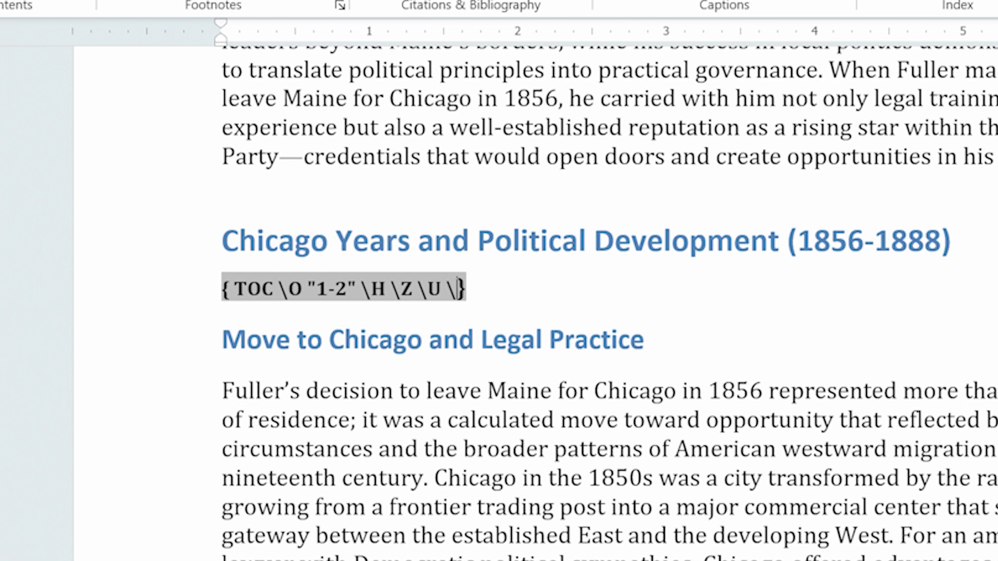
type("b")
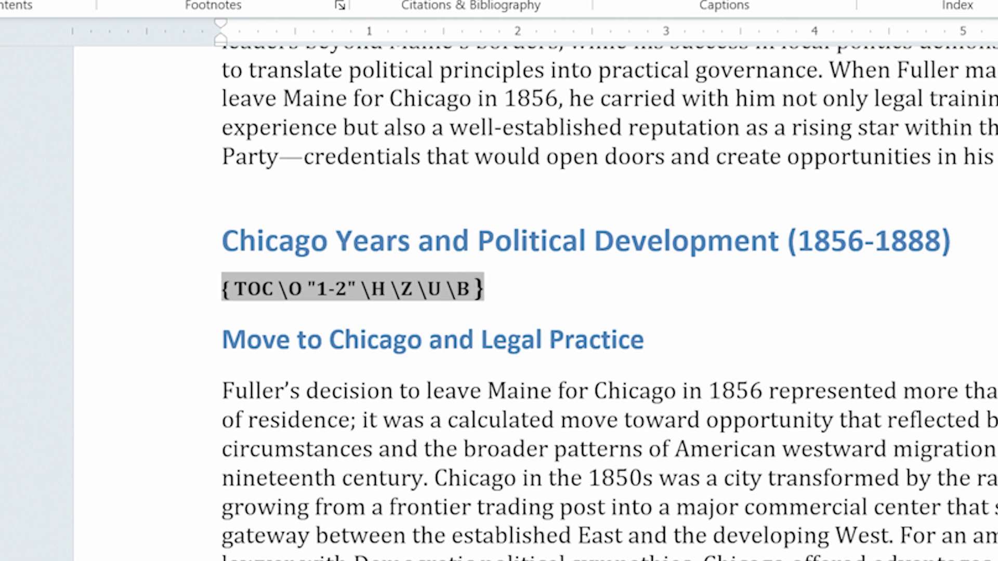
type(" part")
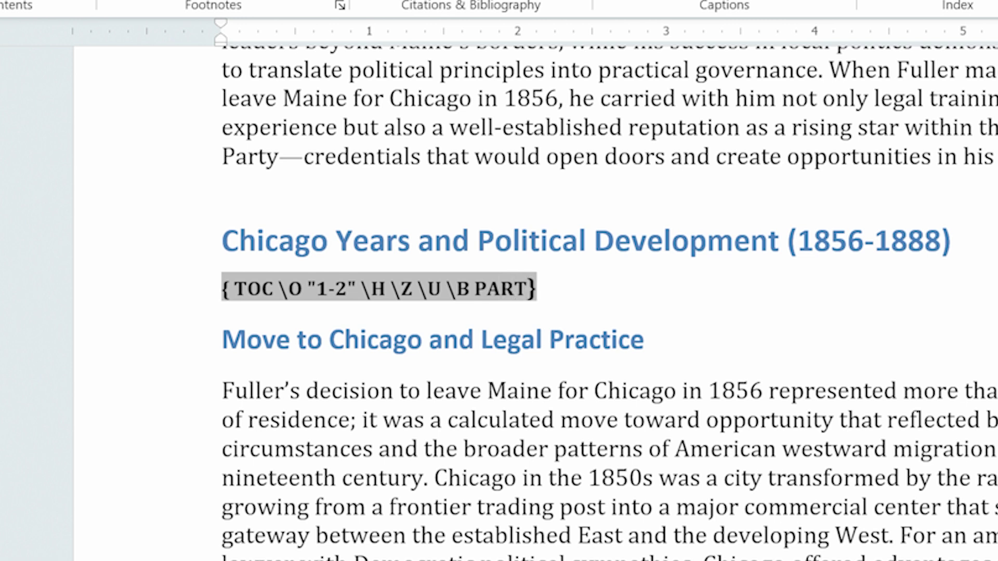
type("2")
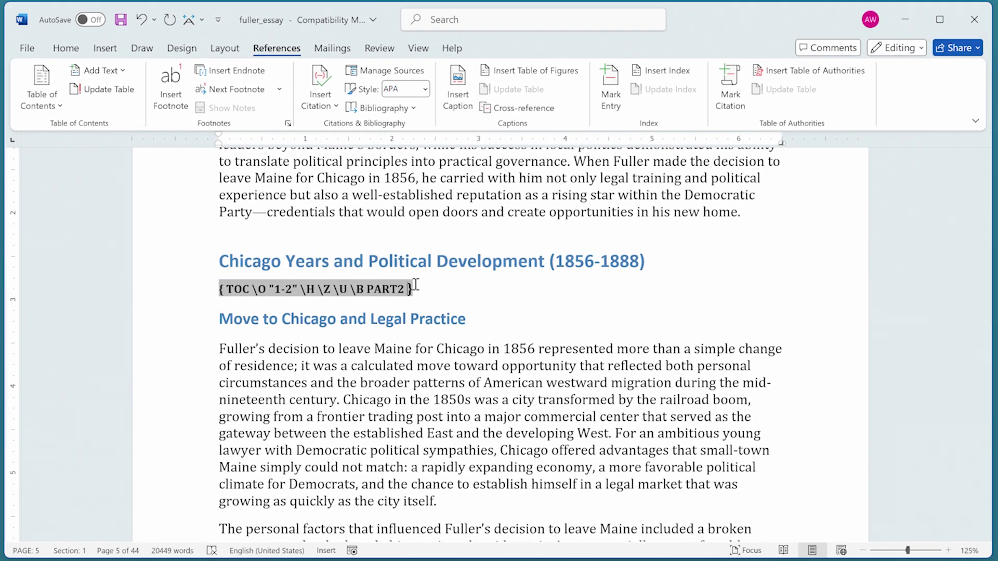
Switch from field codes back to field results and return to the main table of contents on page 1.
key("F9")
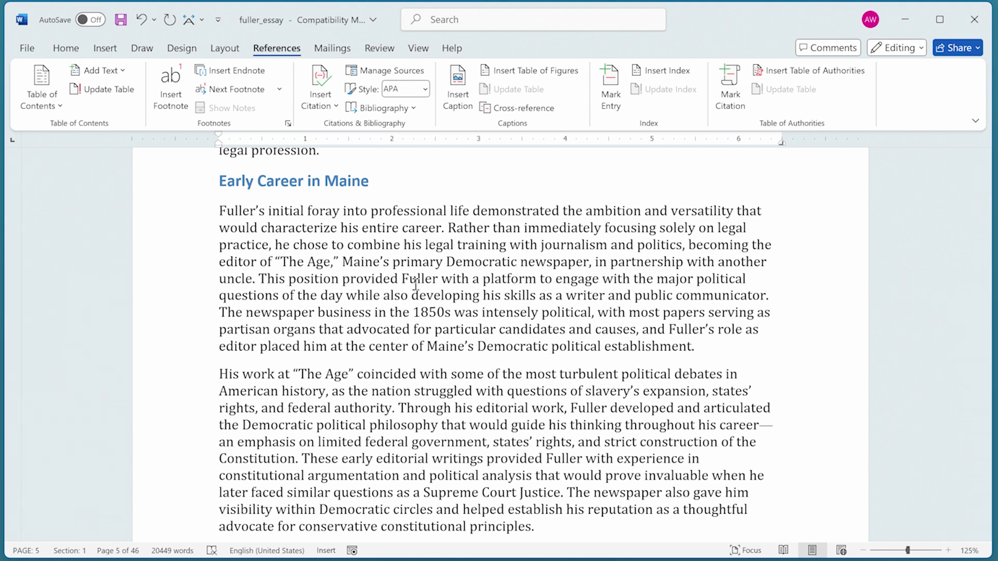
scroll(416, 284, "down", 7)
scroll(415, 284, "up", 15)
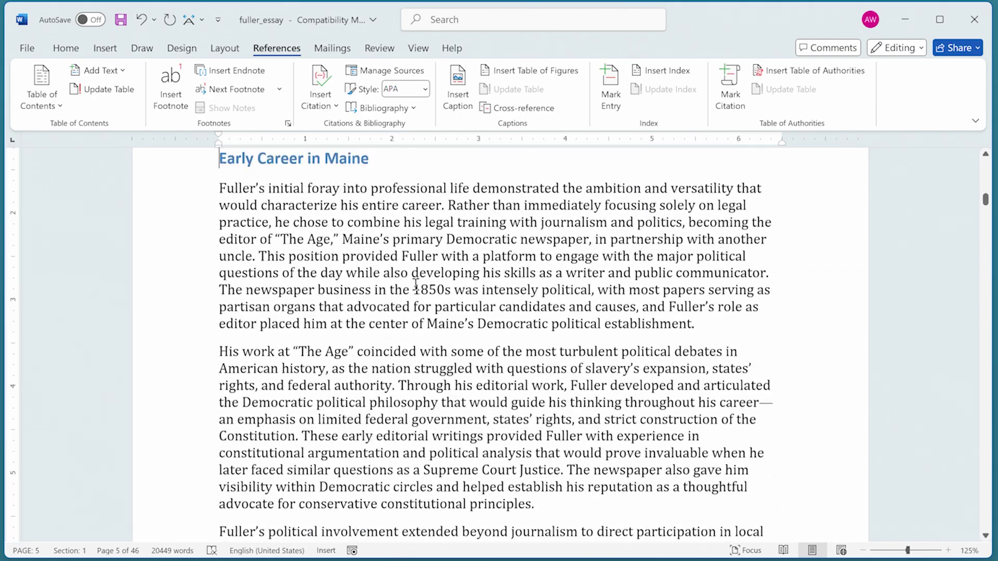
scroll(415, 283, "up", 20)
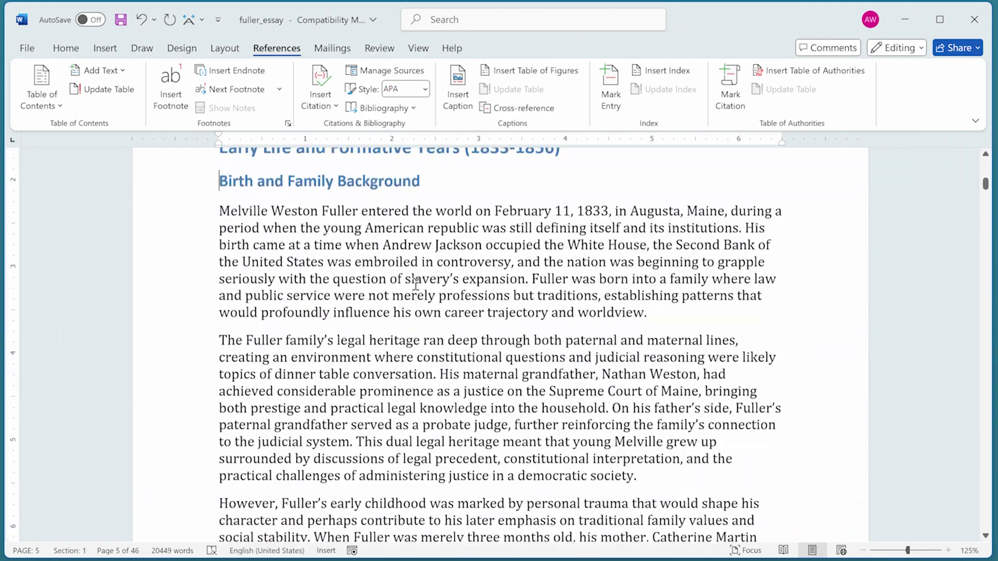
scroll(415, 283, "up", 10)
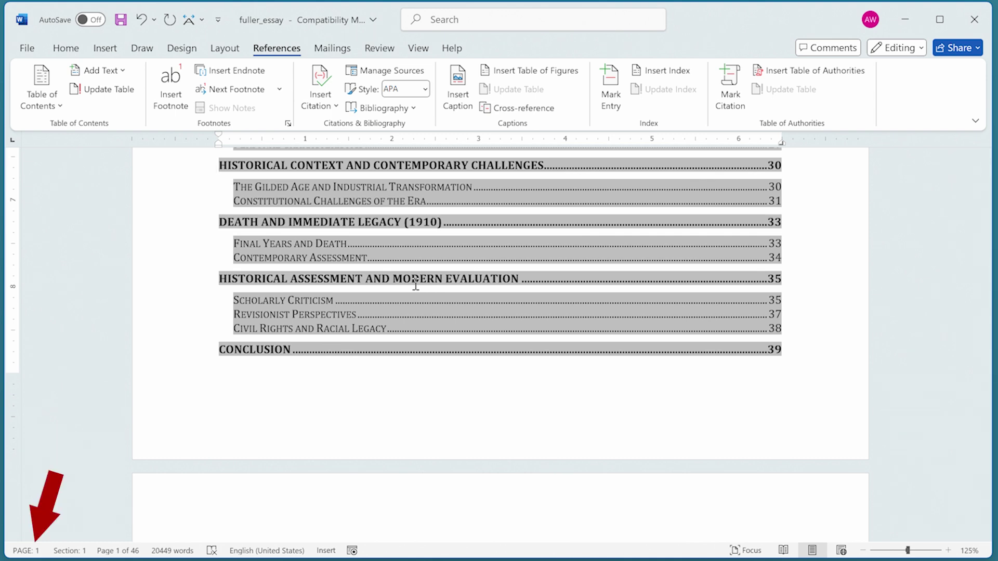
Update the entire table of contents below the "Chicago Years and Political Development (1856-1888)" heading, not just its page numbers.
scroll(415, 283, "down", 15)
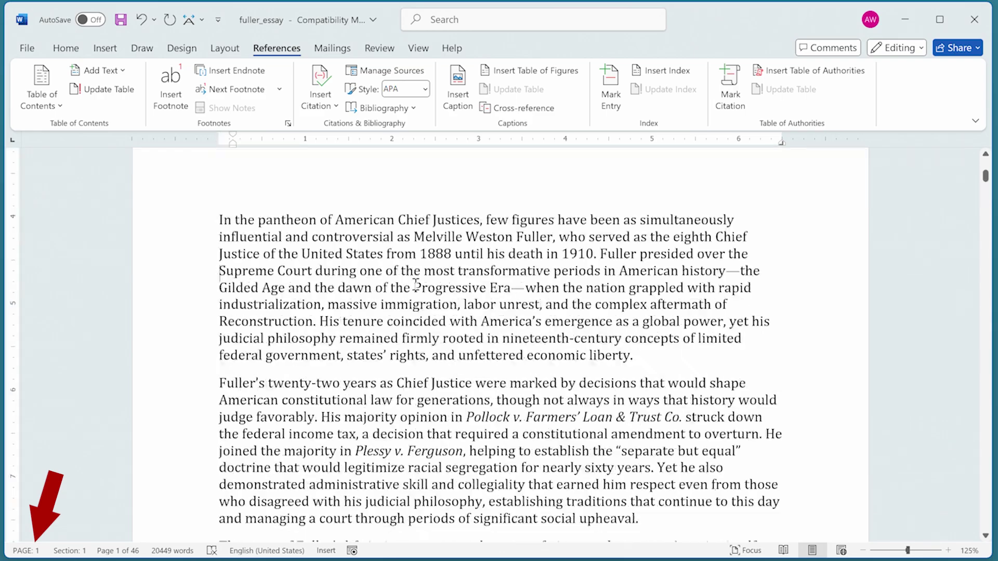
scroll(415, 283, "down", 20)
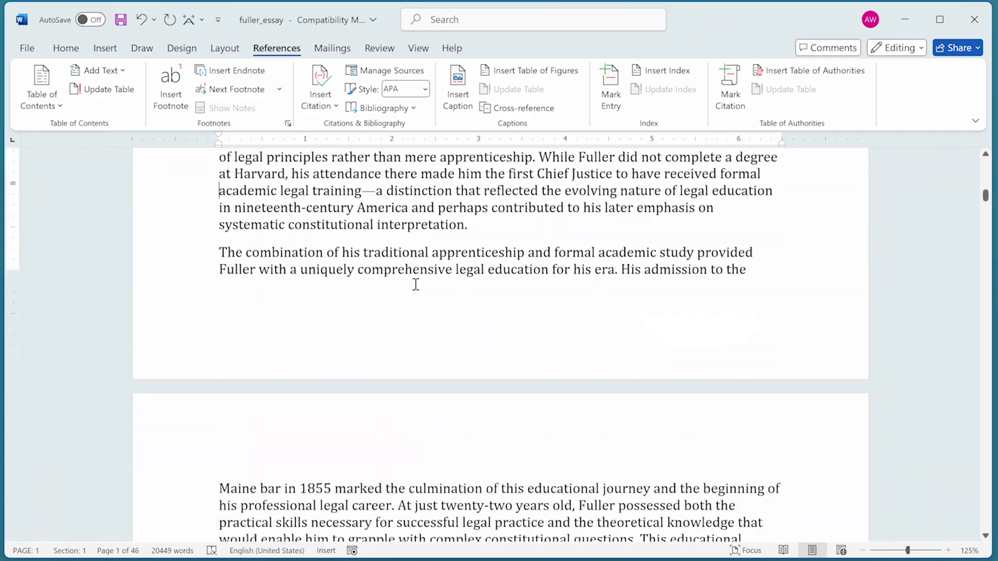
scroll(415, 283, "down", 7)
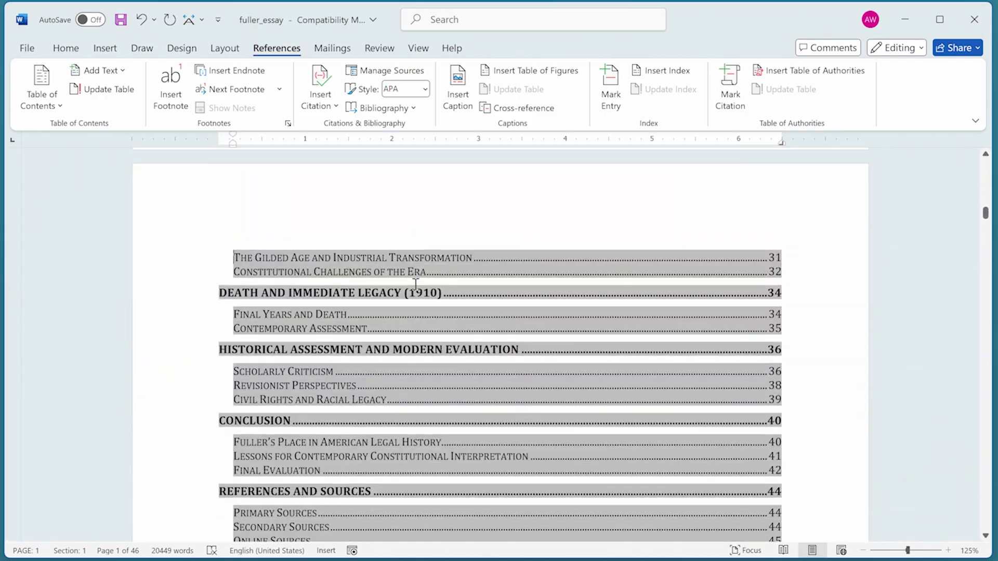
scroll(415, 283, "up", 1)
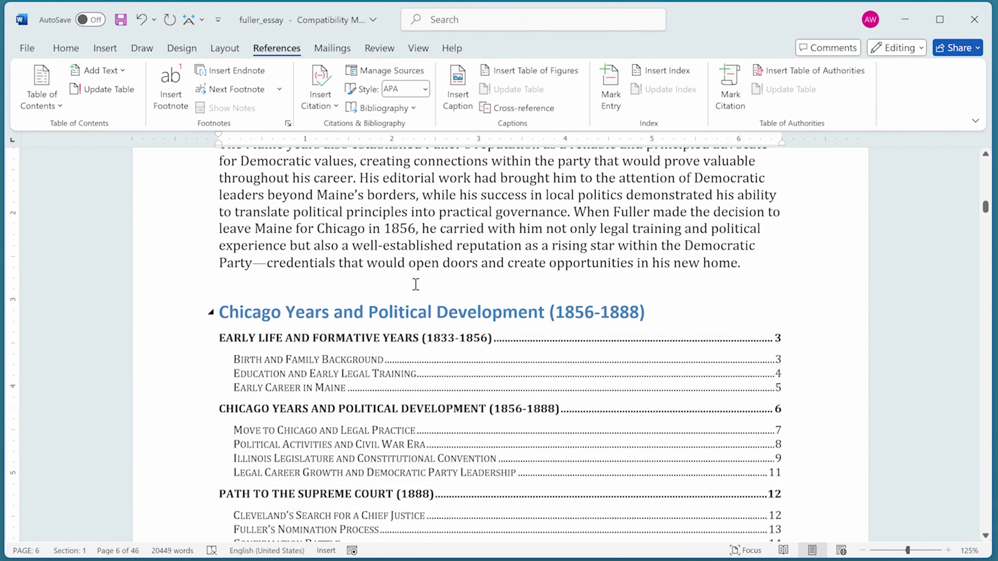
key("Down")
key("Down")
key("Down")
key("Down")
key("Down")
key("Down")
key("Down")
key("Down")
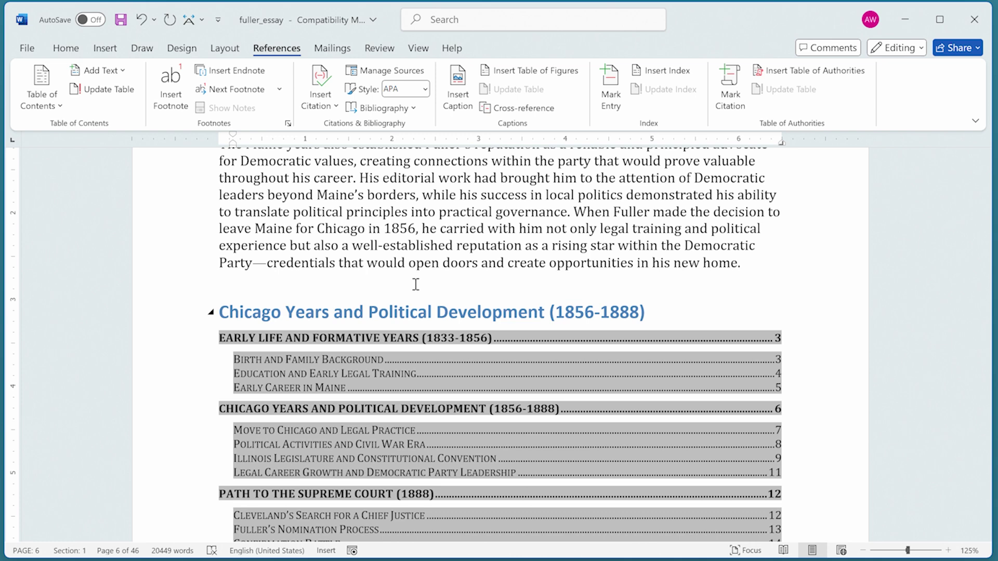
key("F9")
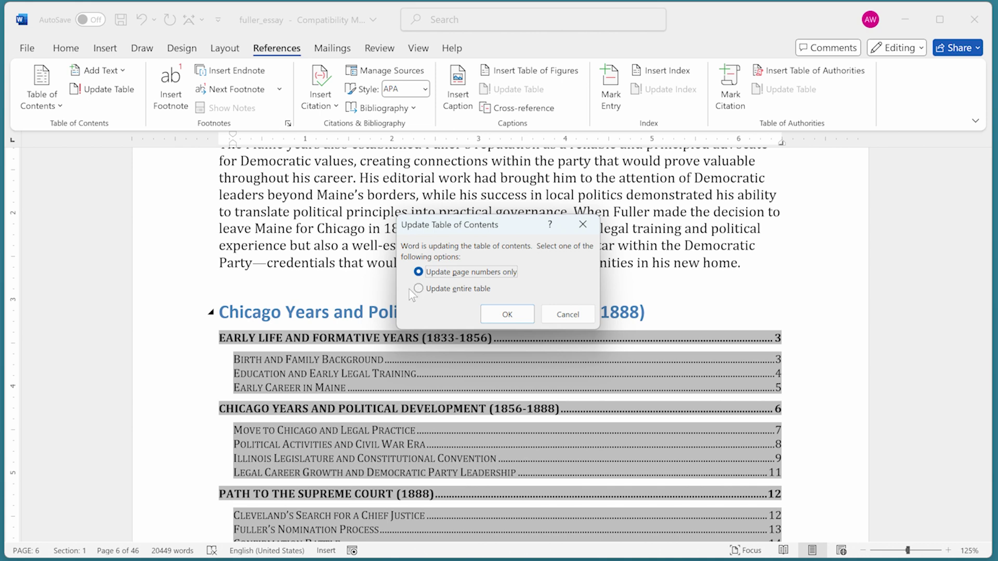
left_click(419, 288)
left_click(505, 315)
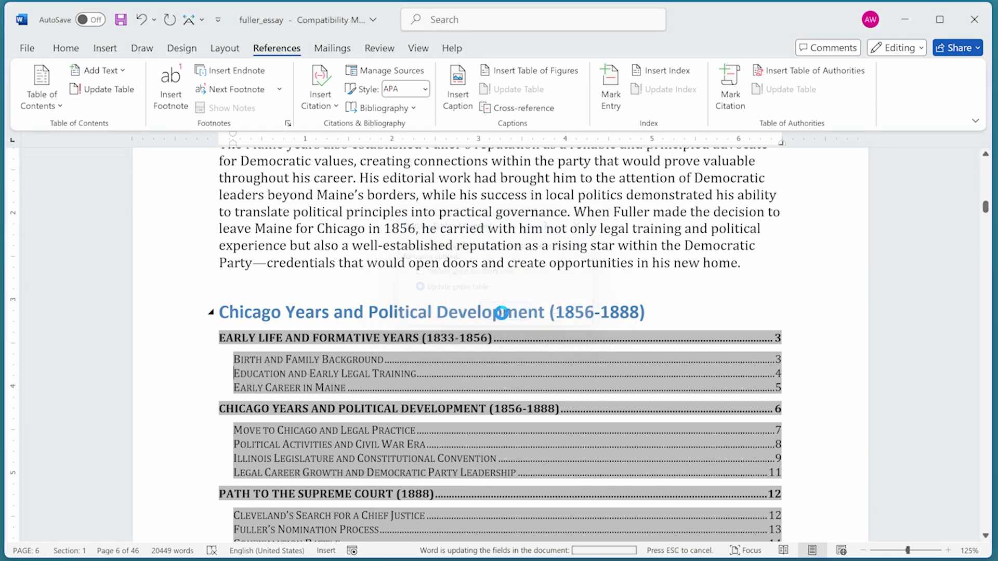